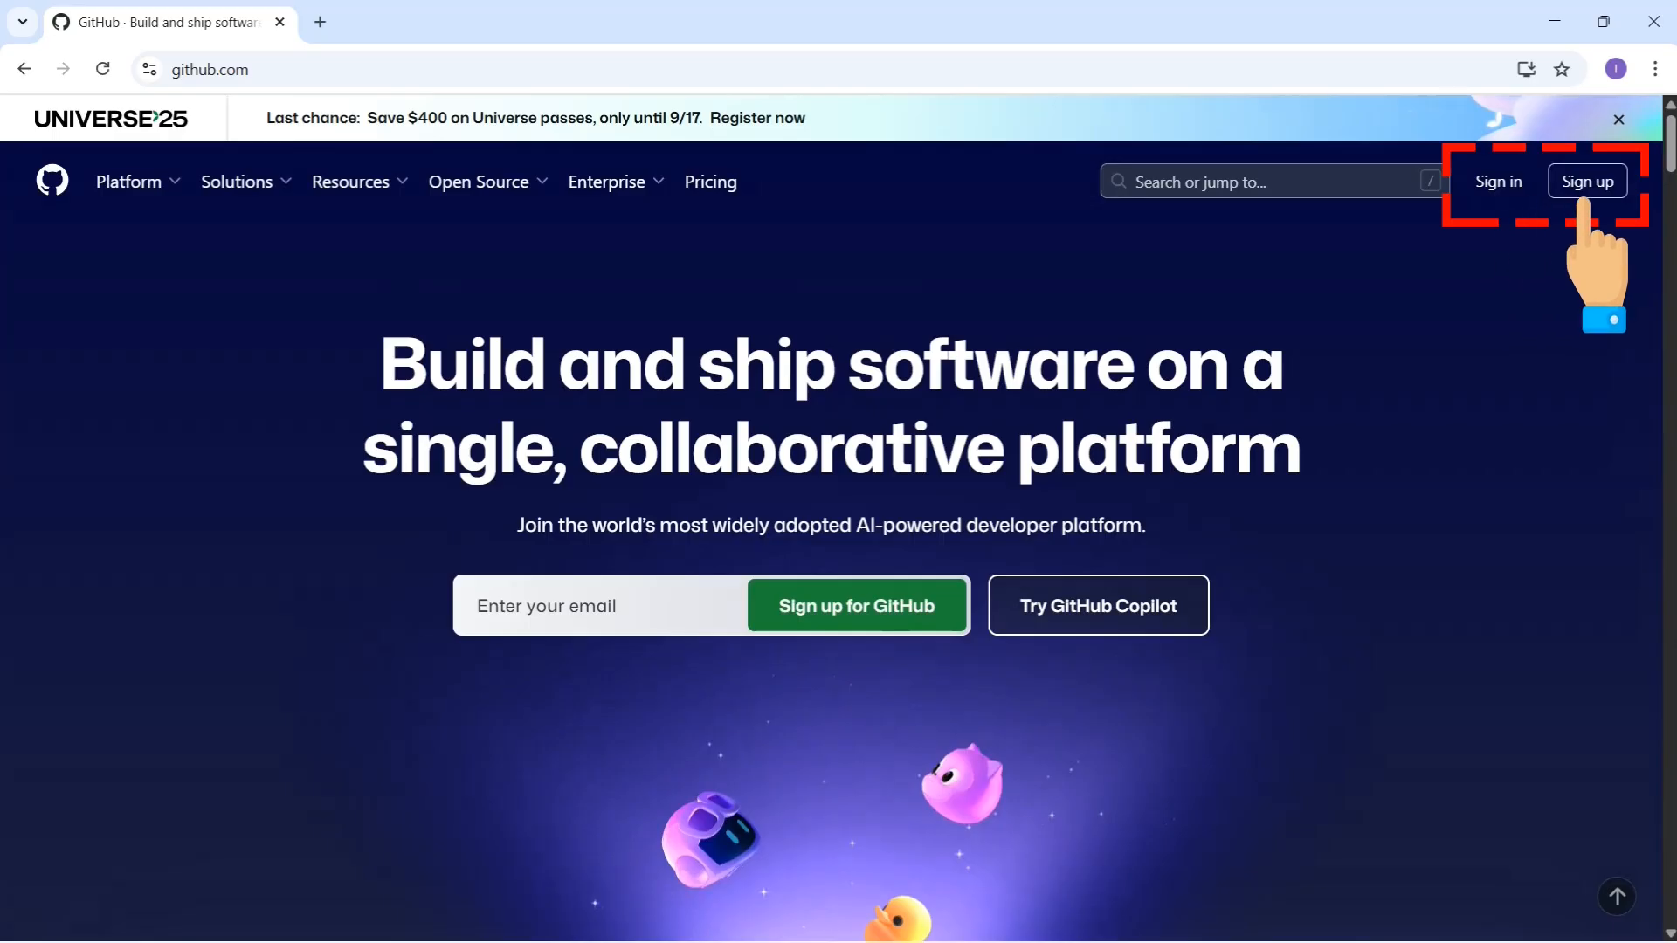
Step: Open GitHub's free-account sign-up form and put the cursor in the Email field
click(1598, 181)
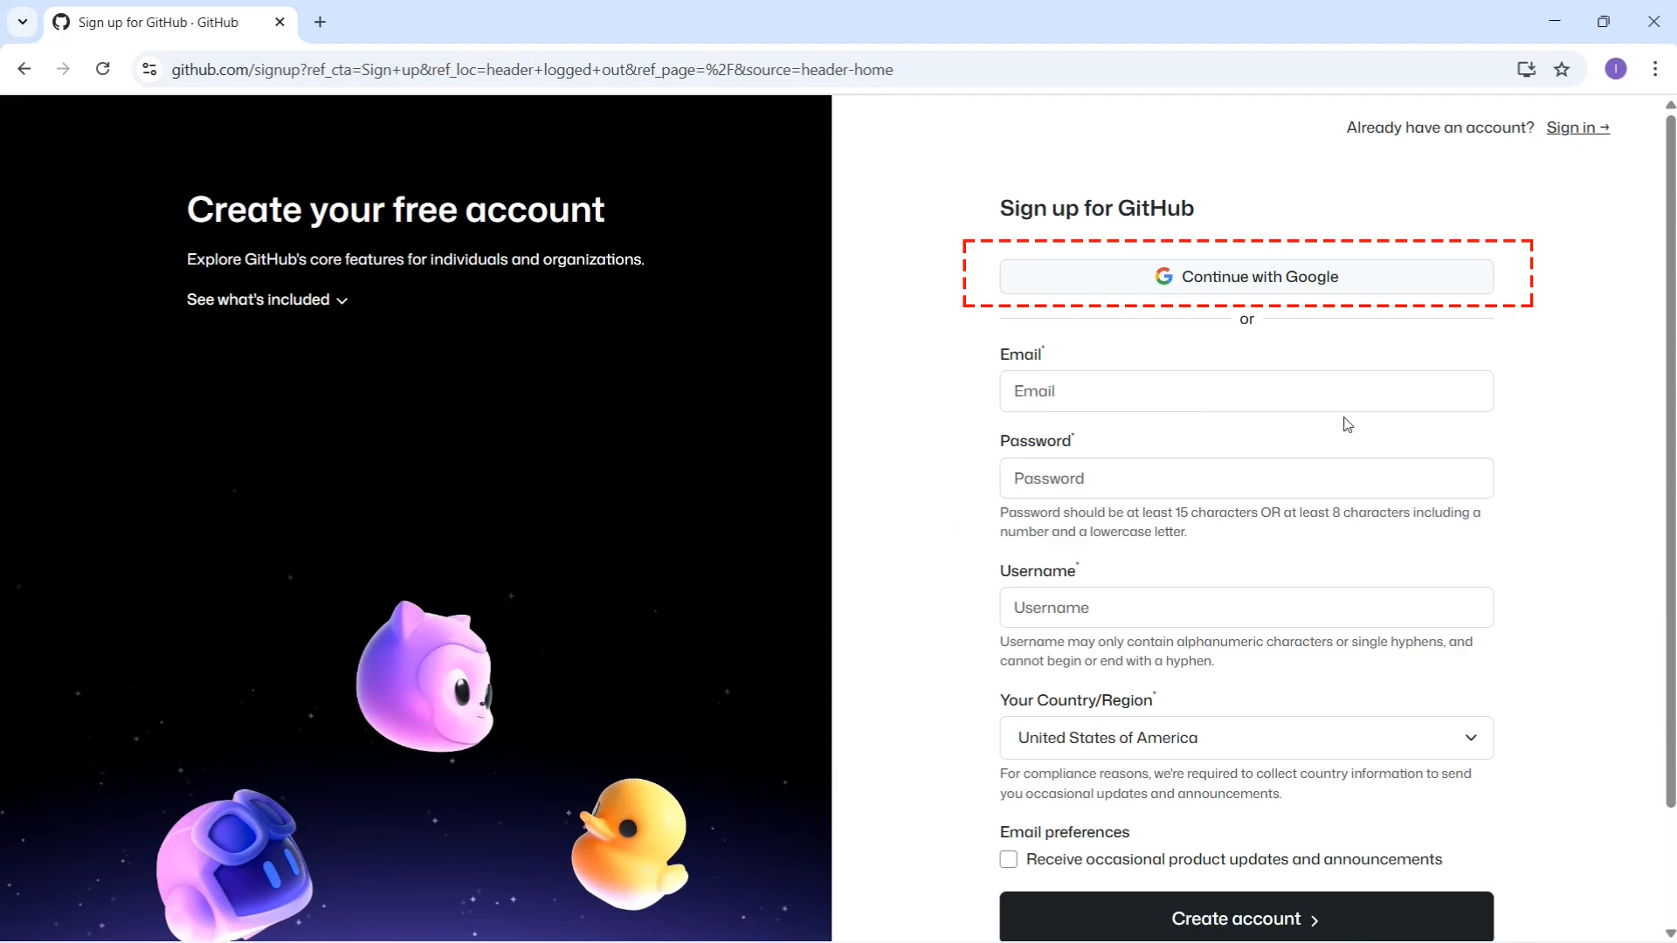
click(1198, 393)
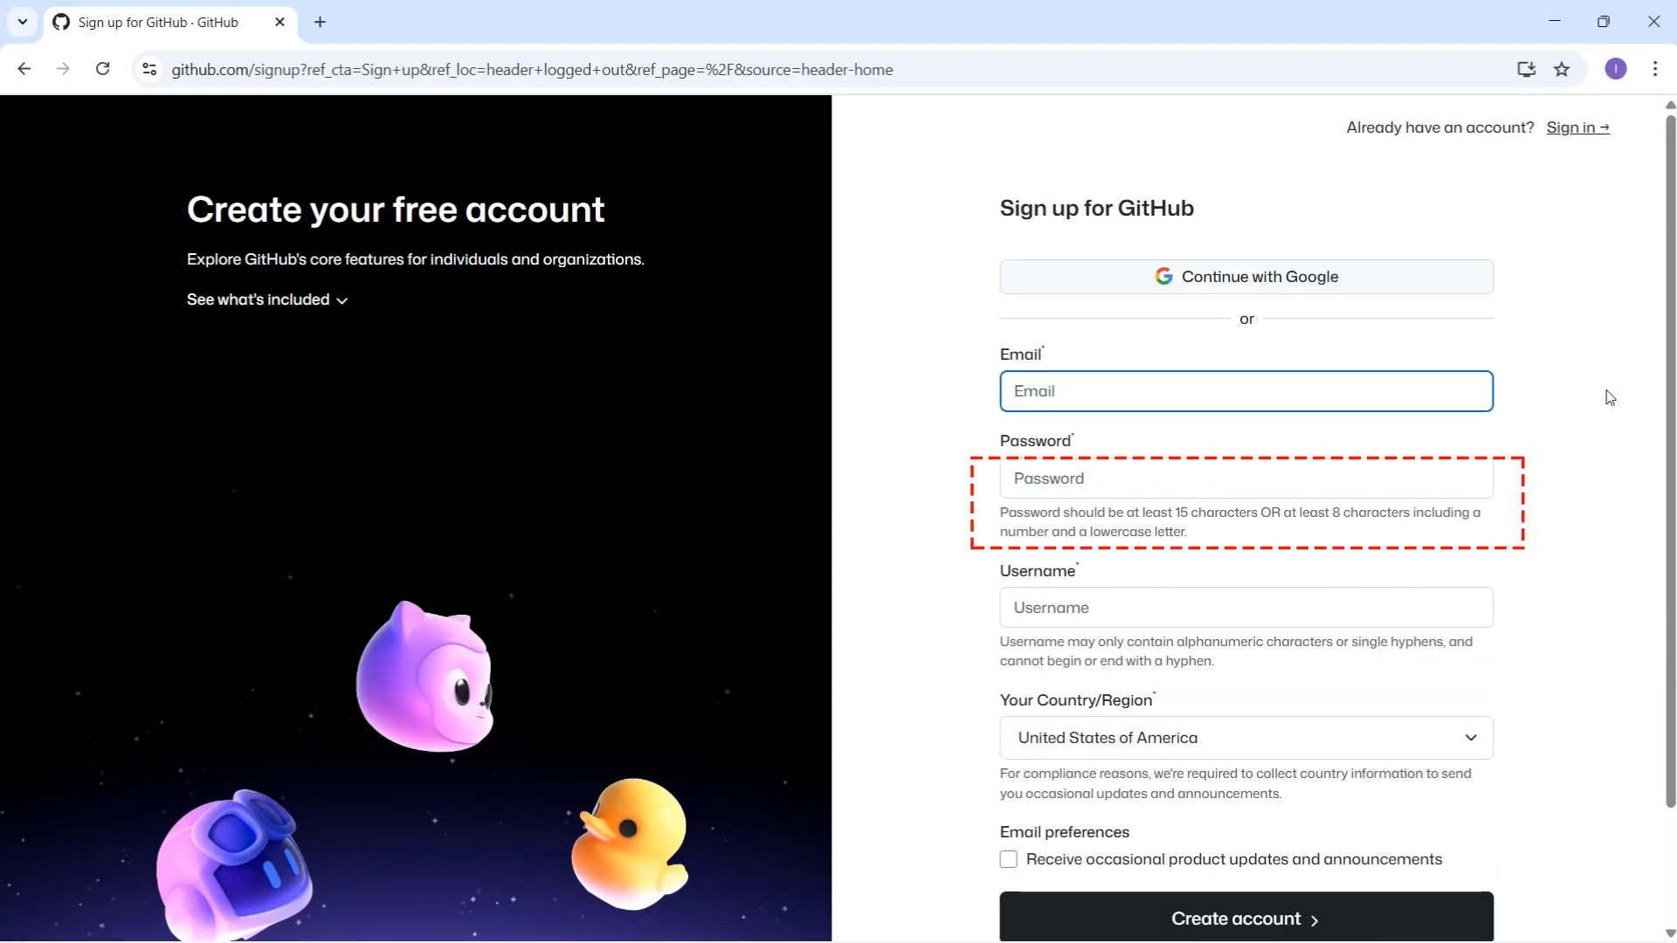
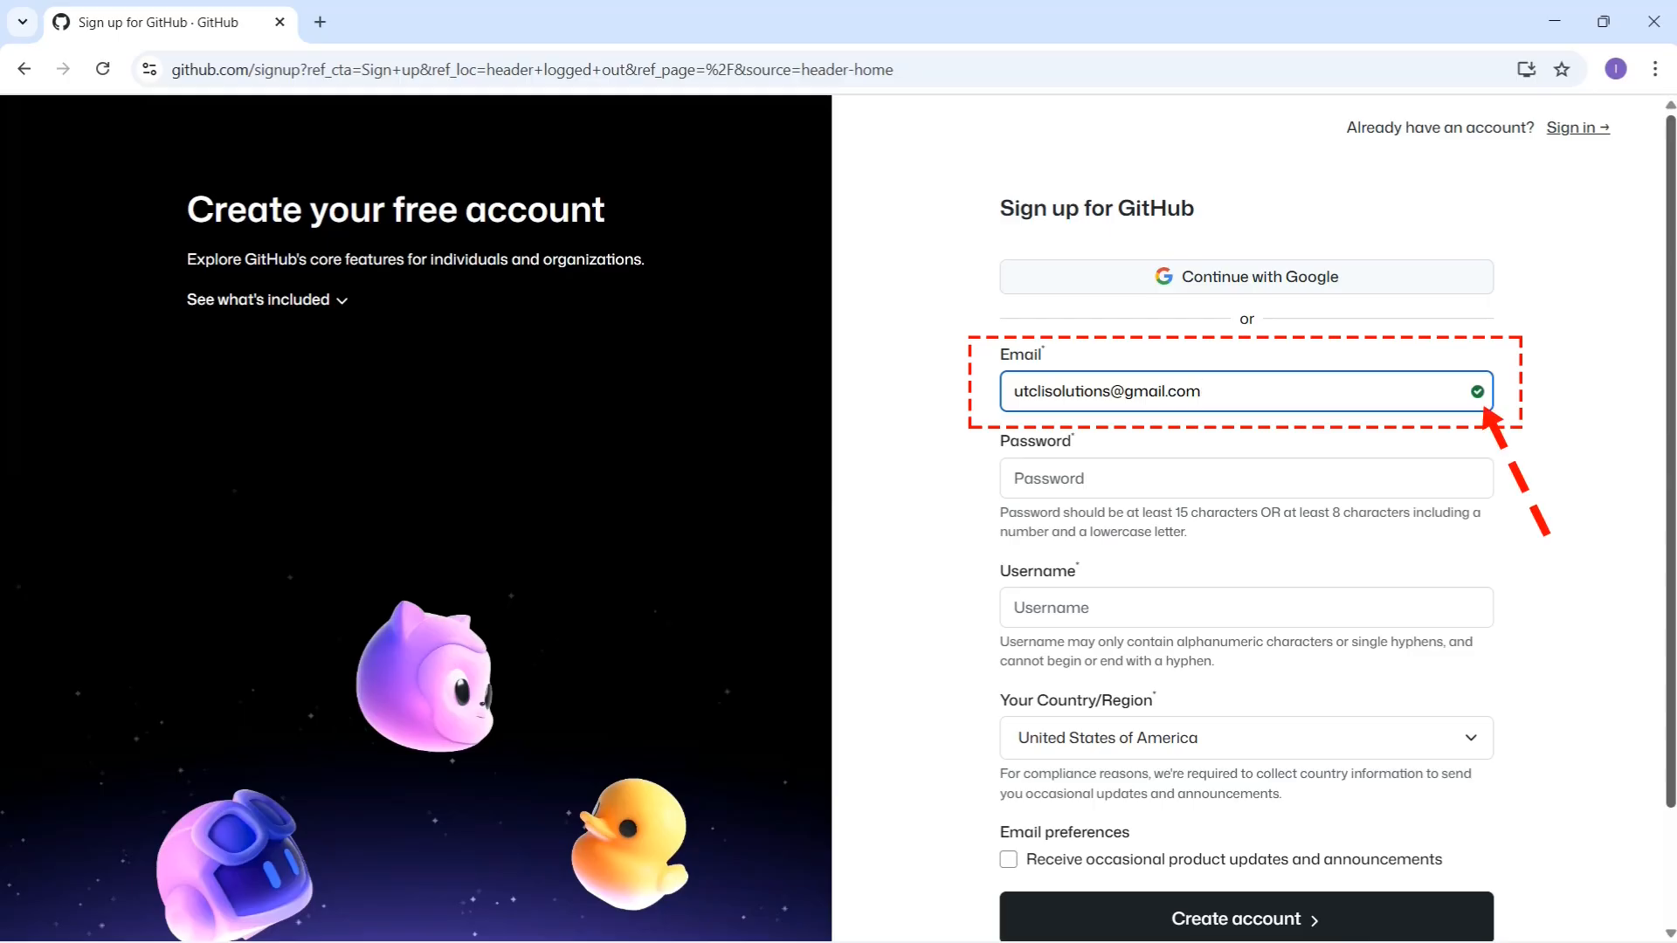
Step: Enter the sign-up email address and a valid password, both accepted, leaving the username empty
click(1349, 473)
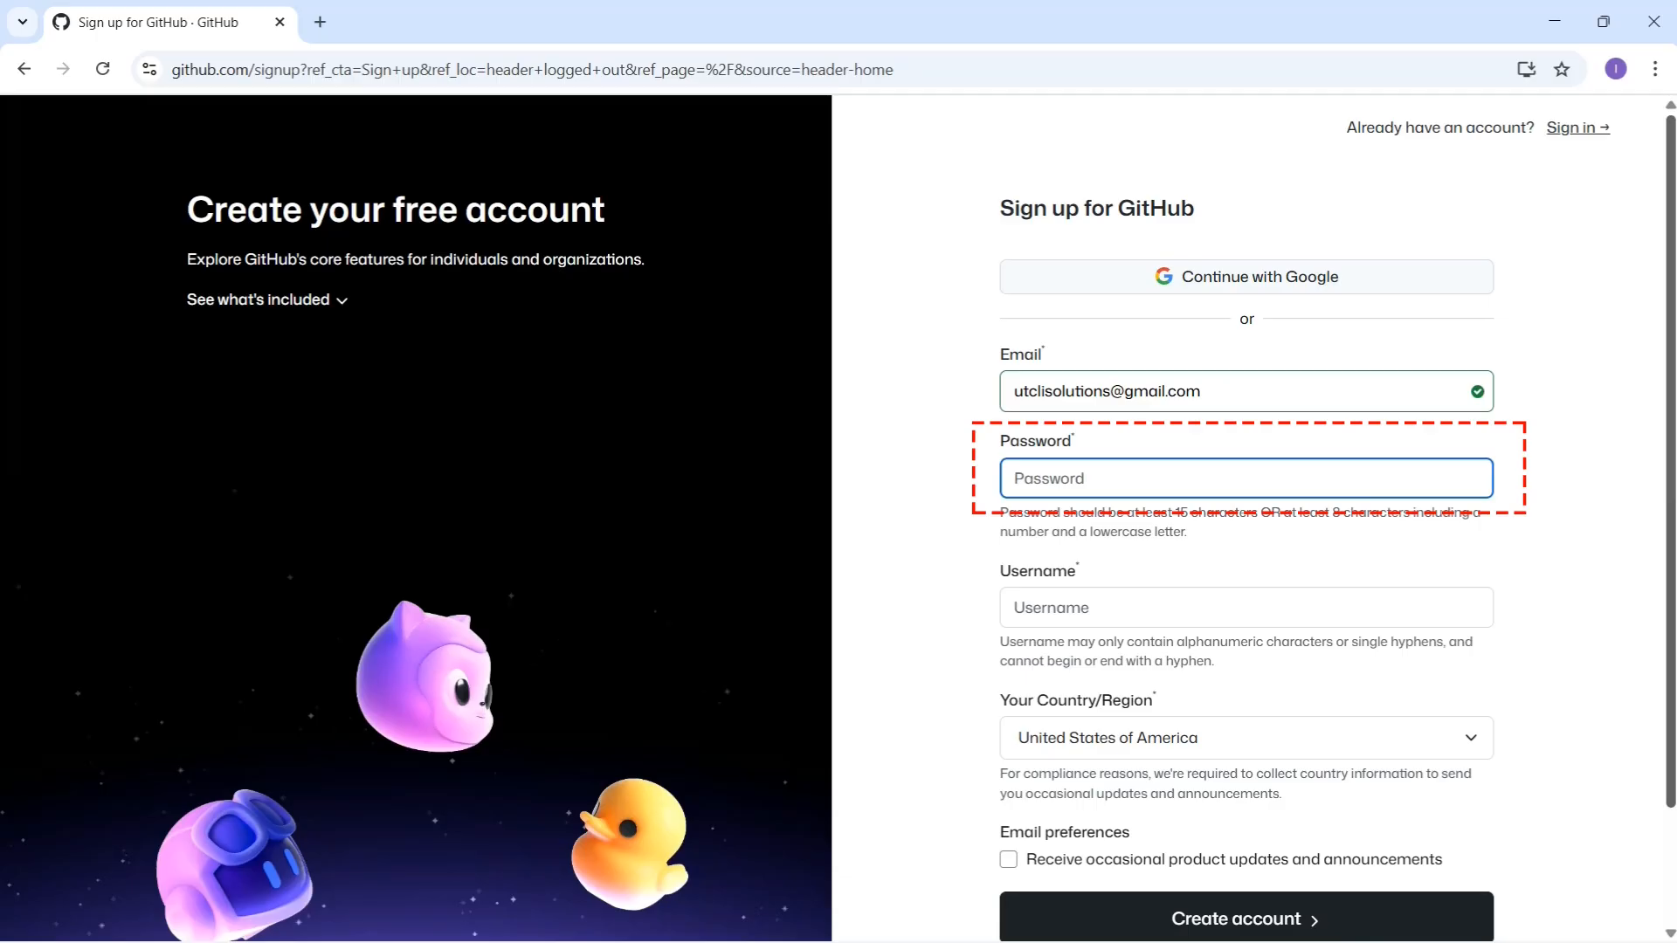
text(•••••••••••••)
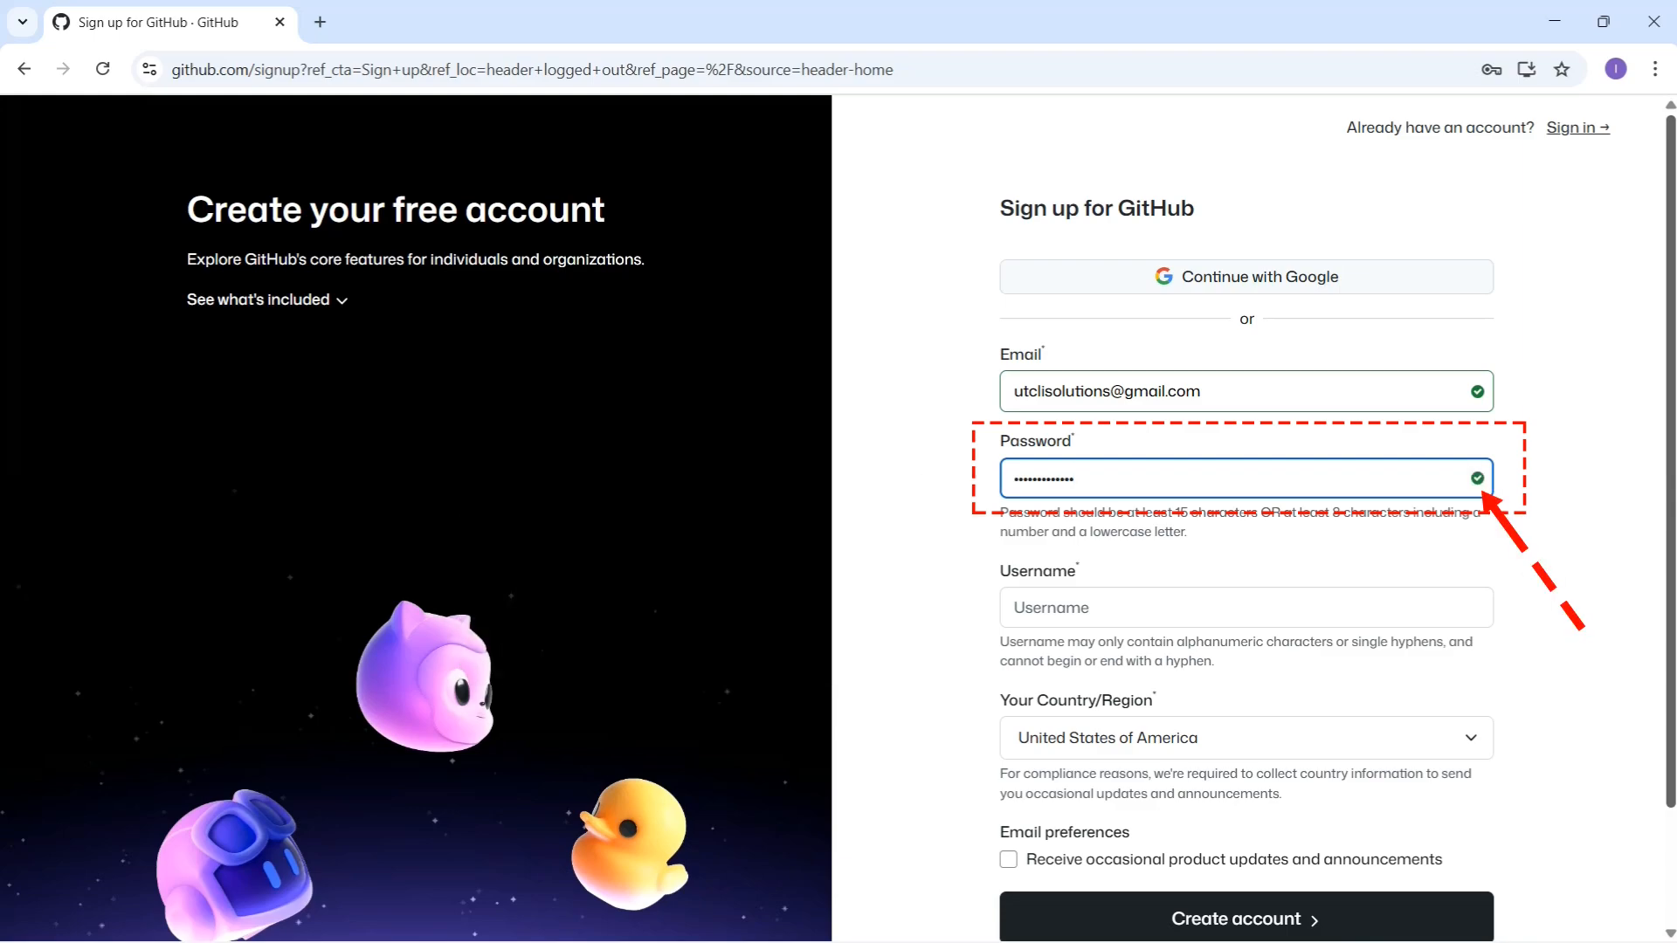
click(1260, 610)
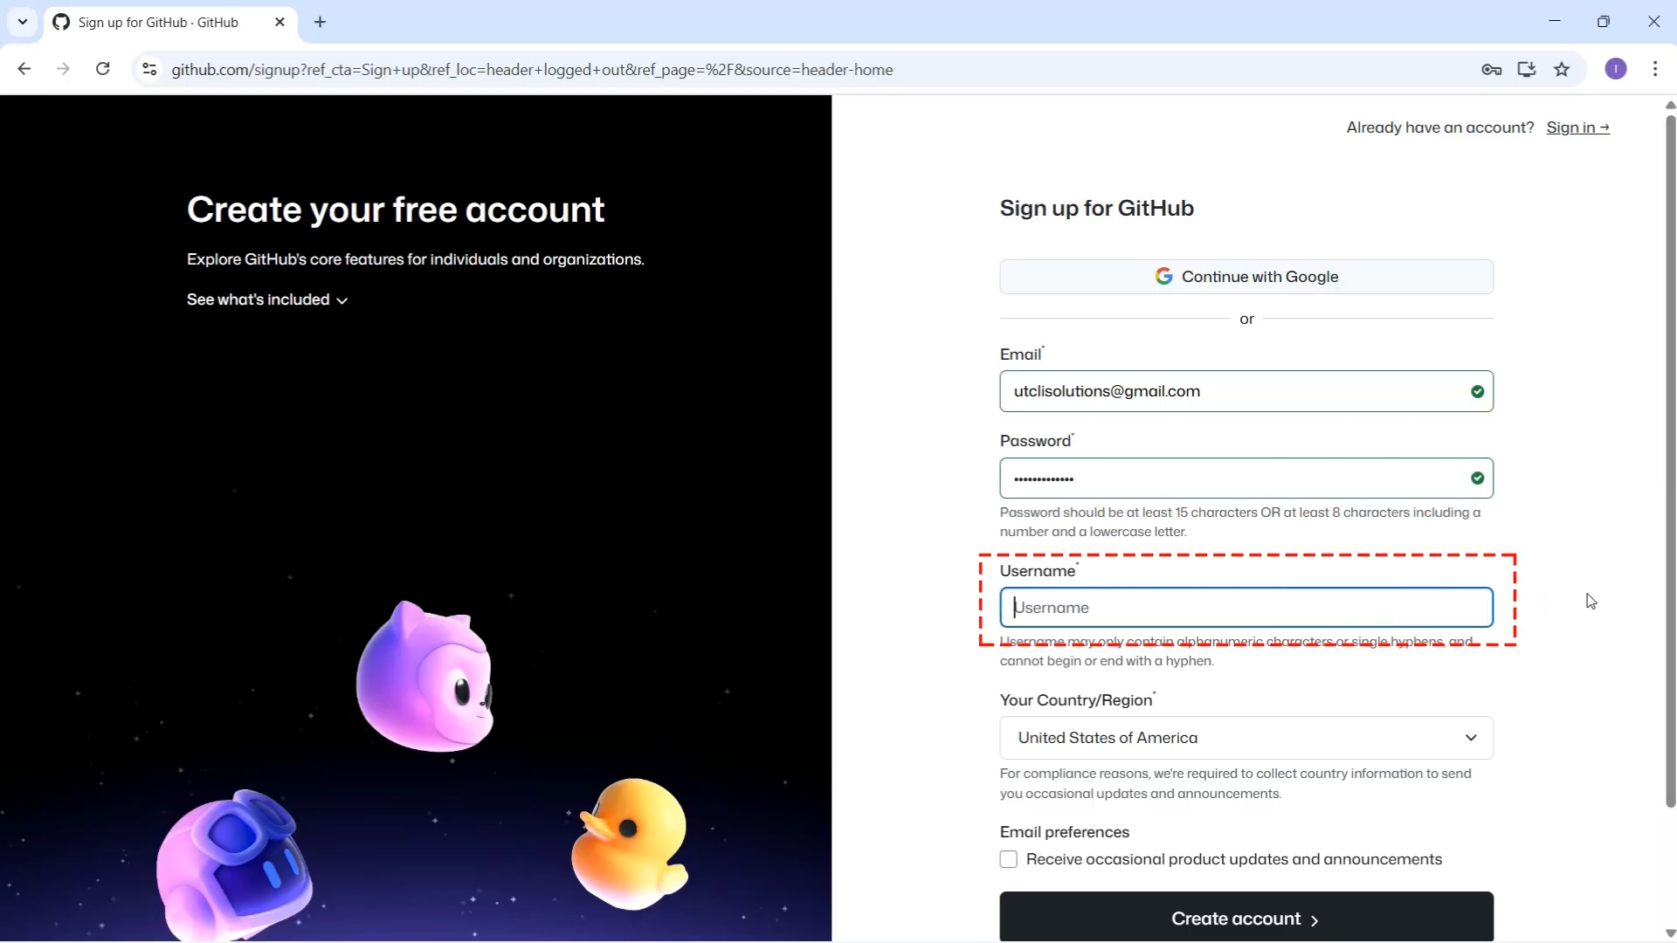
Step: Enter an accepted username and opt in to occasional product updates and announcements
click(1589, 680)
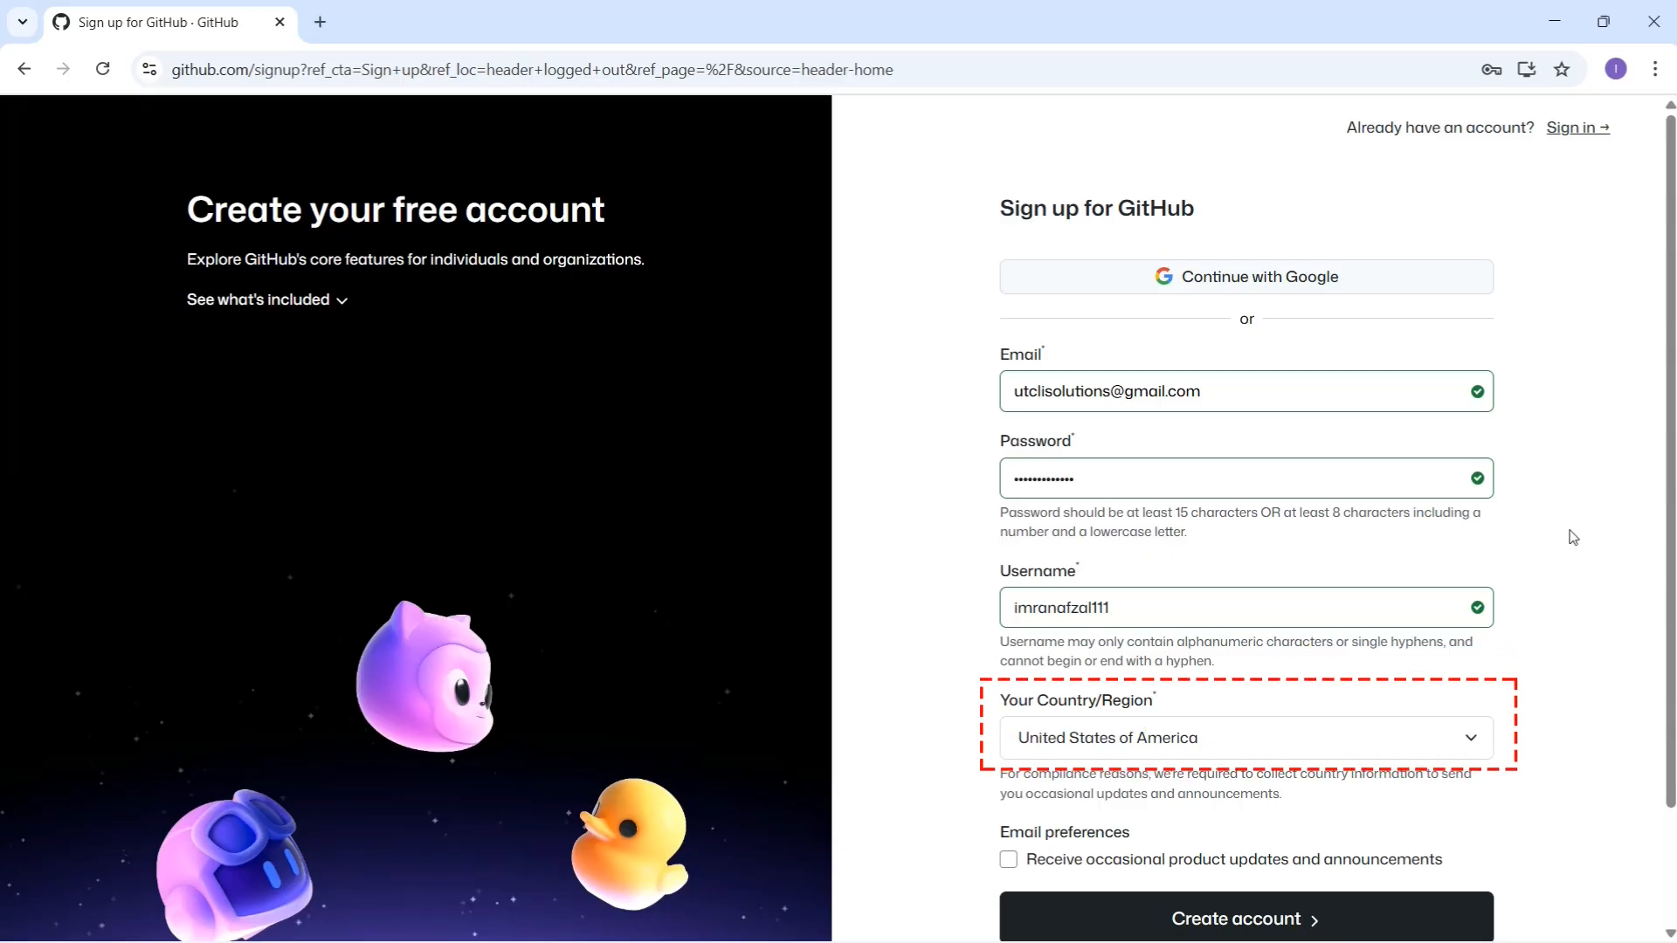
scroll(1572, 536, down, 2)
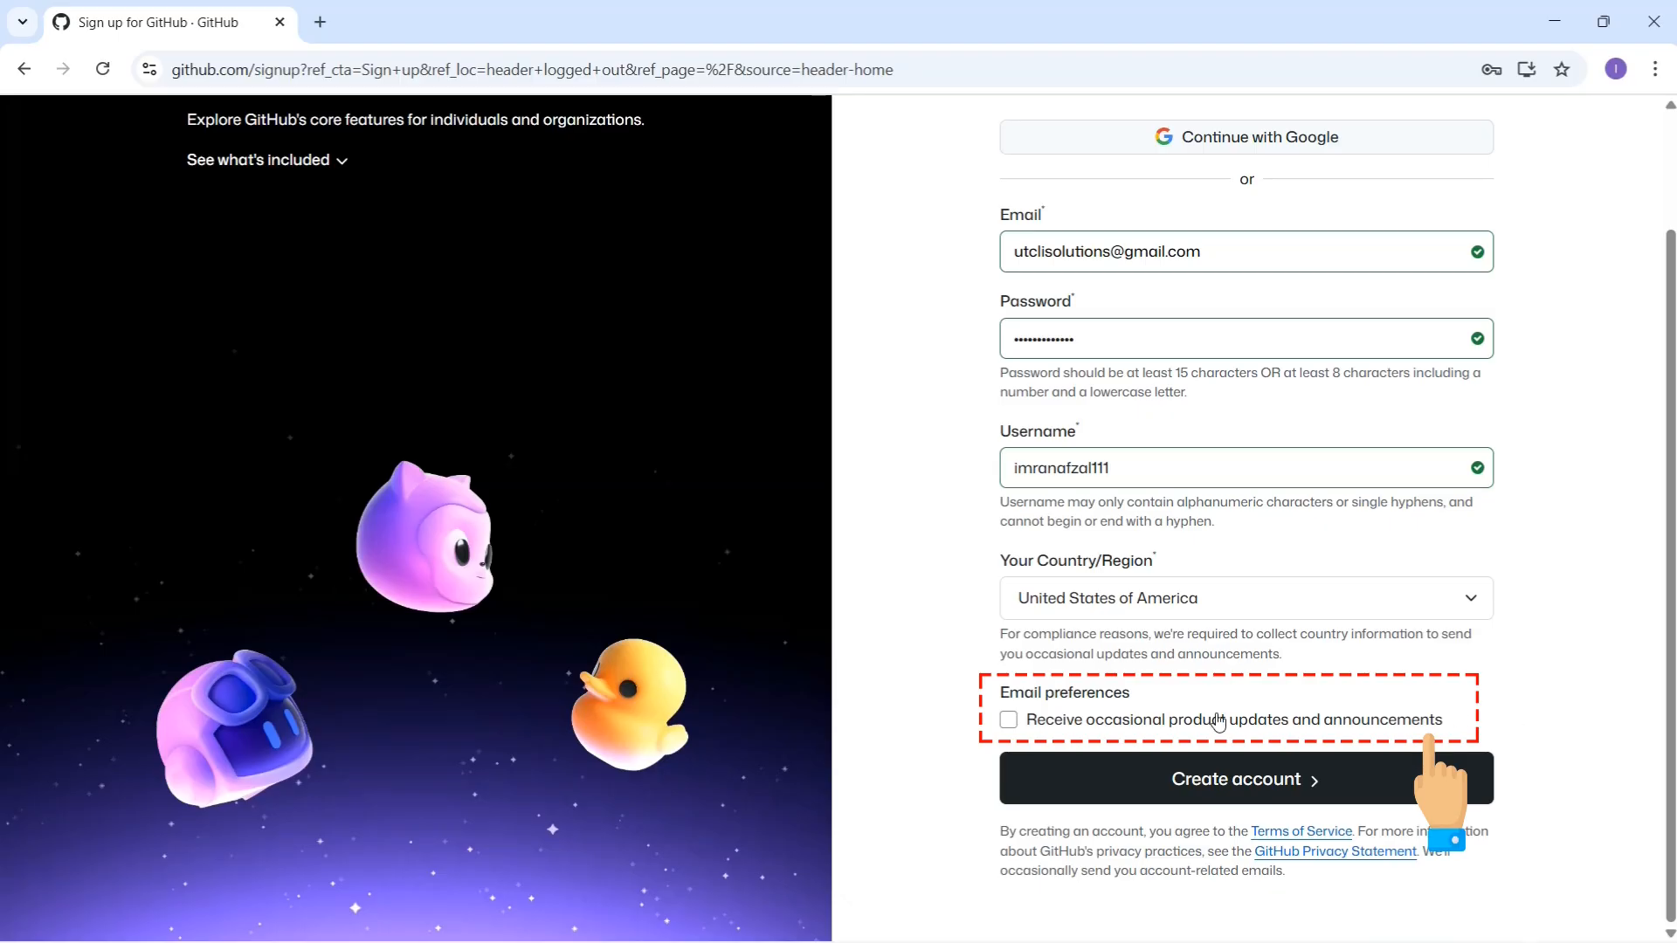
click(1009, 721)
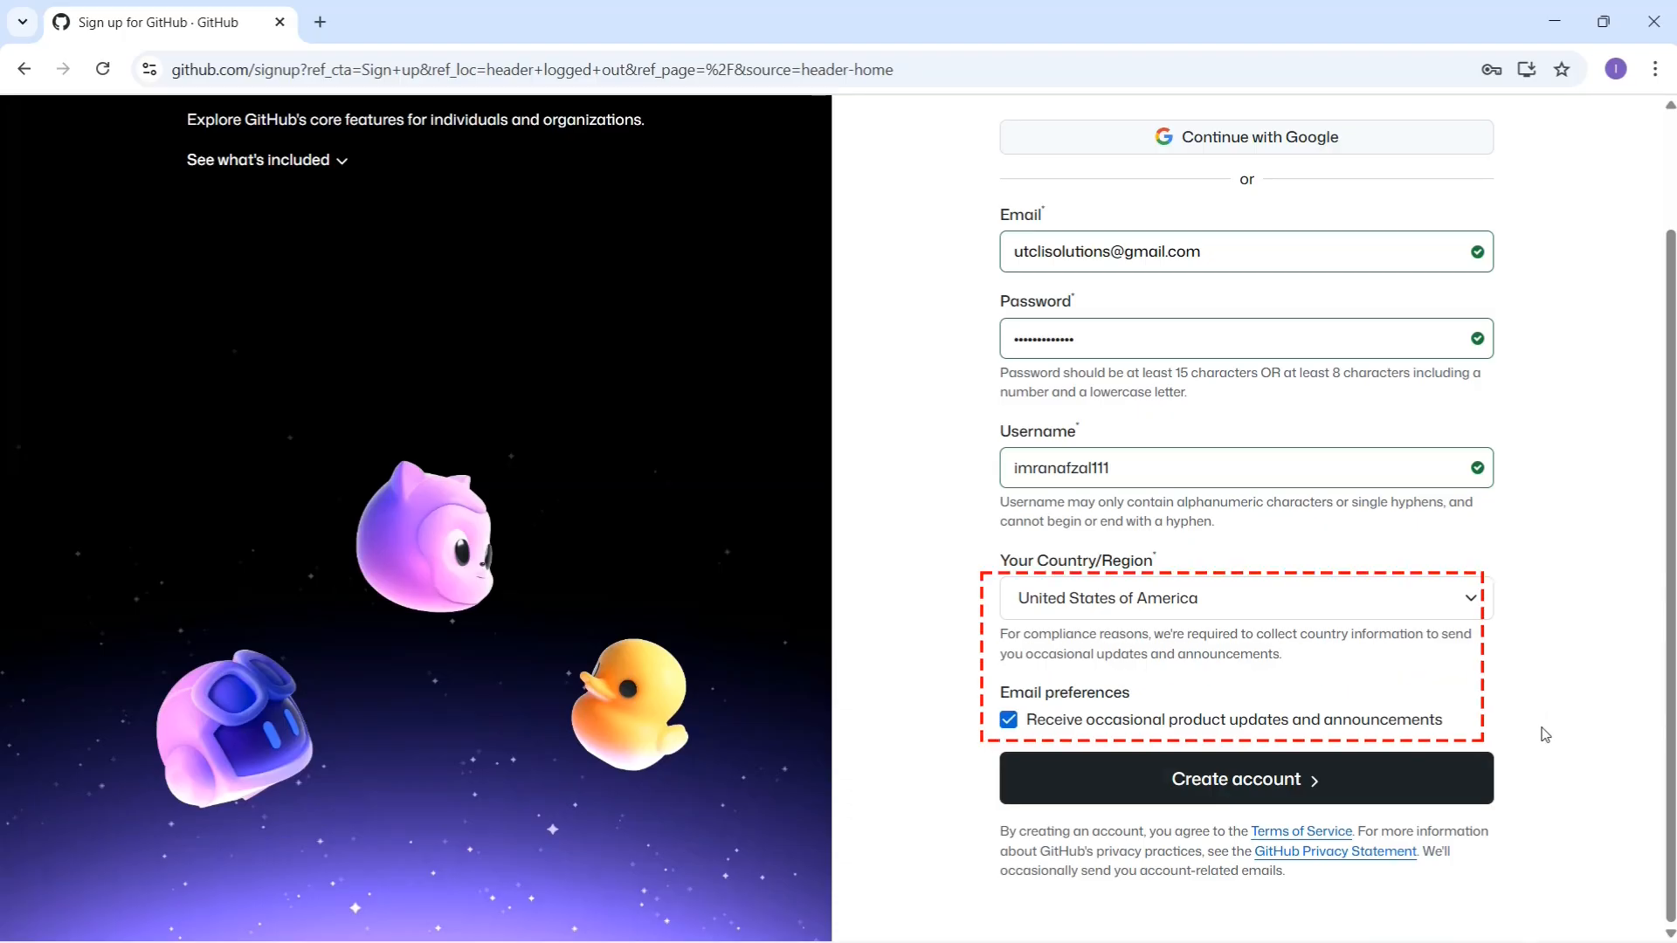
Step: Submit the sign-up details with Create account to reach the eight-digit email confirmation page
click(1246, 790)
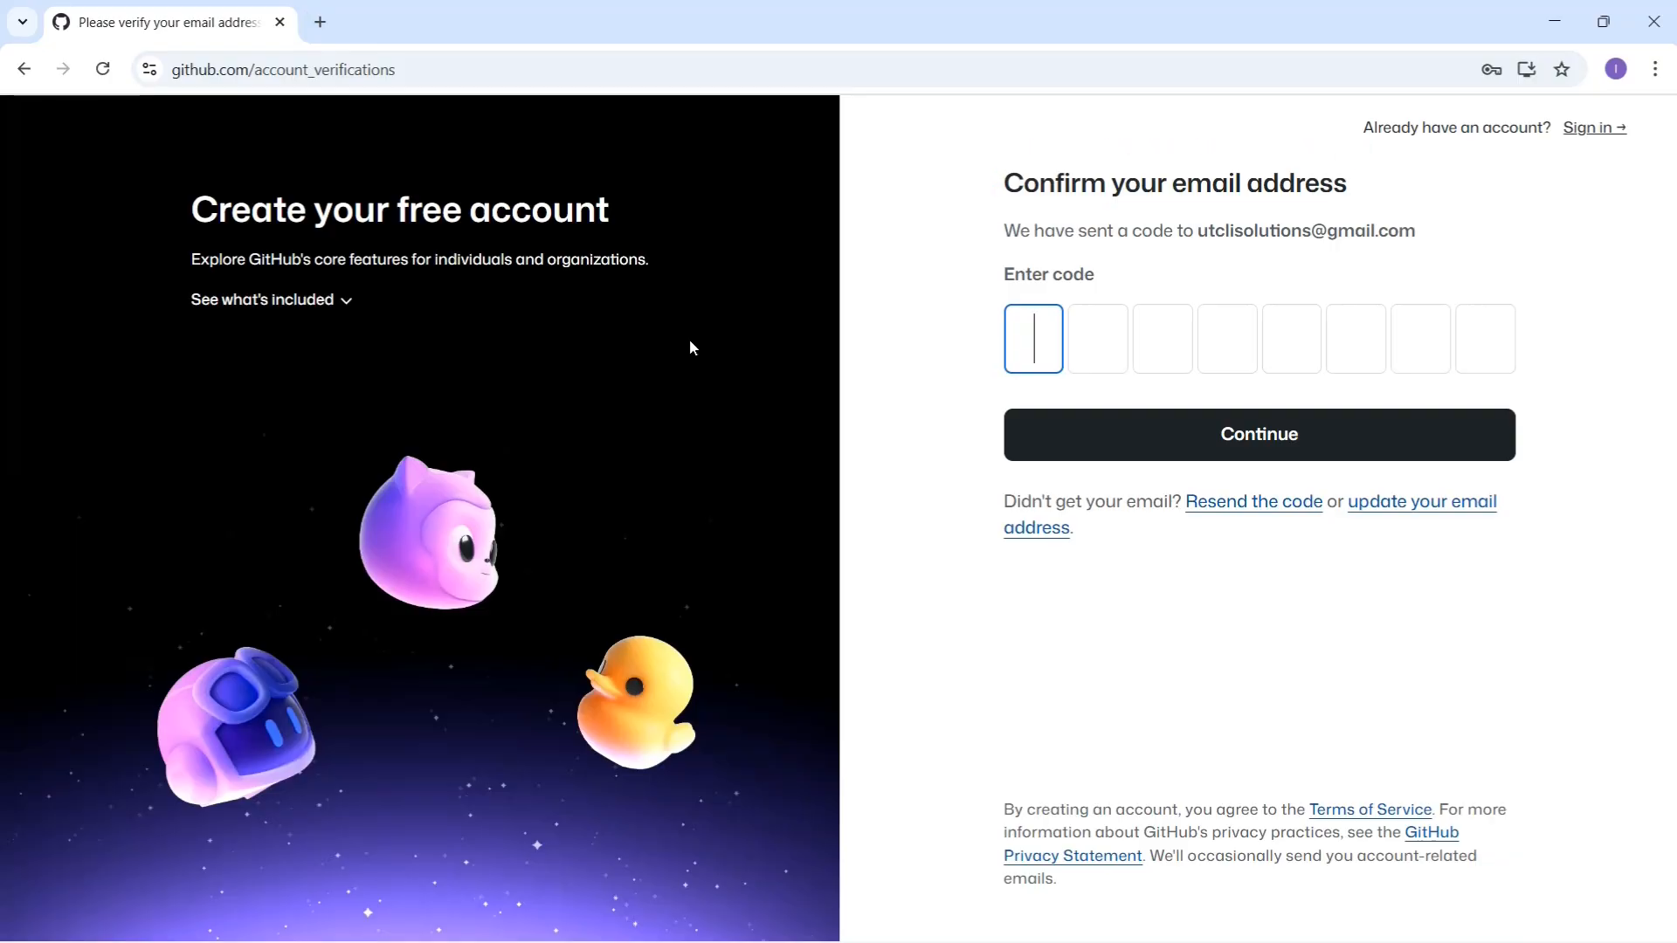
Step: Open Gmail in a new browser tab to find the 'Your GitHub launch code' email
click(319, 21)
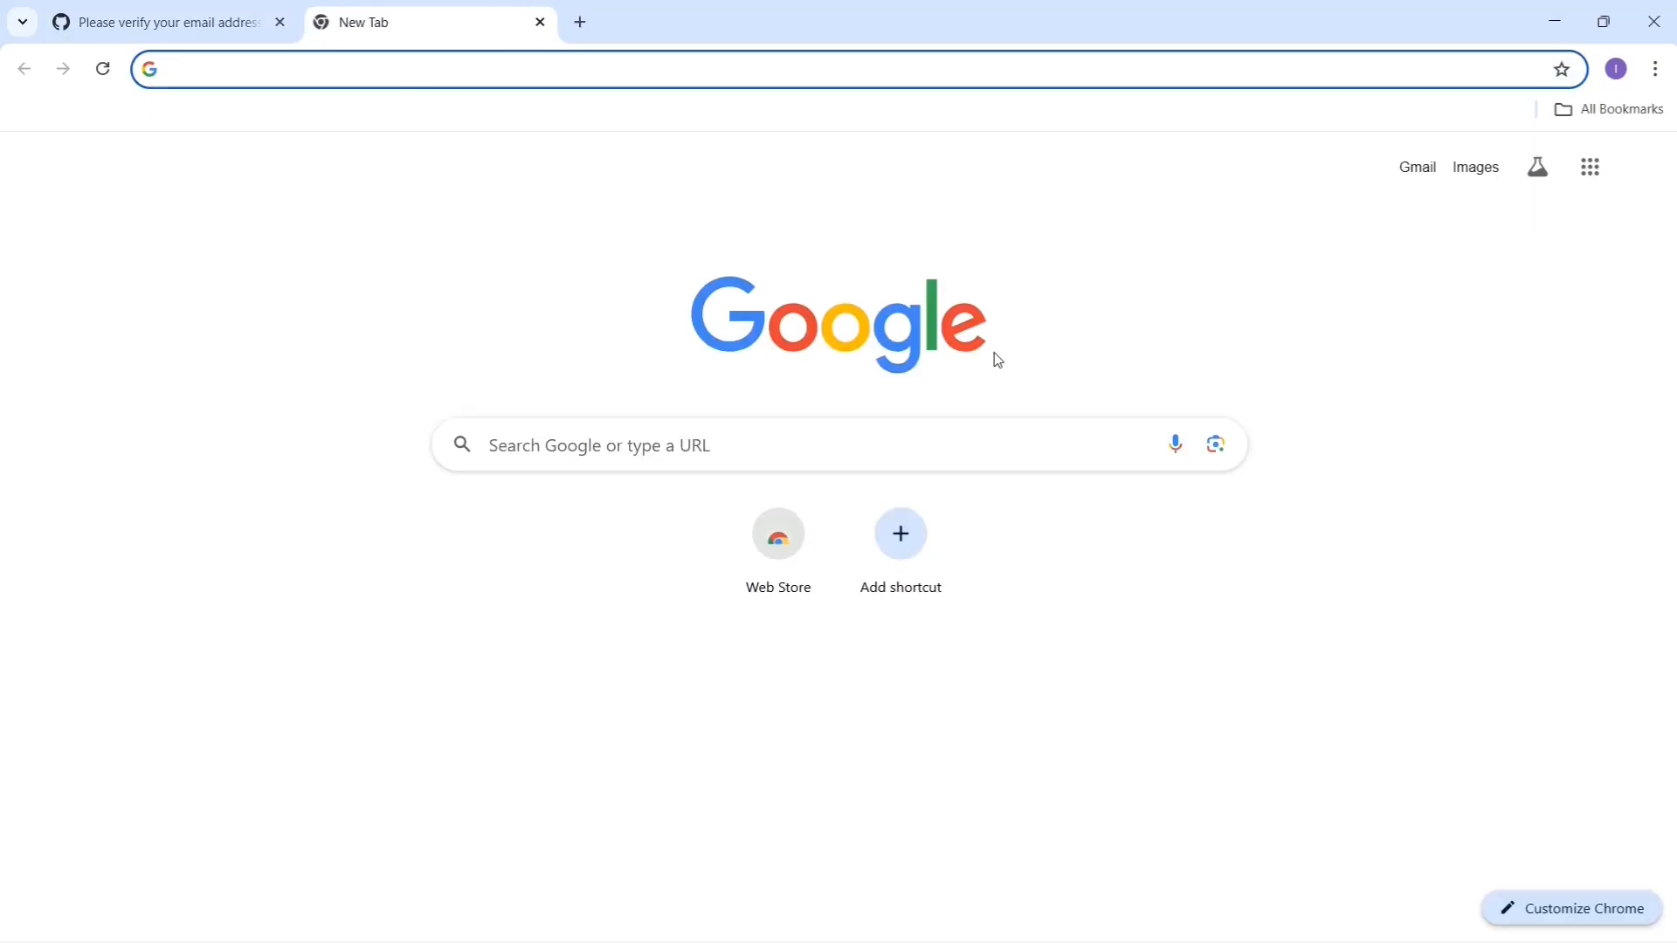
click(1419, 171)
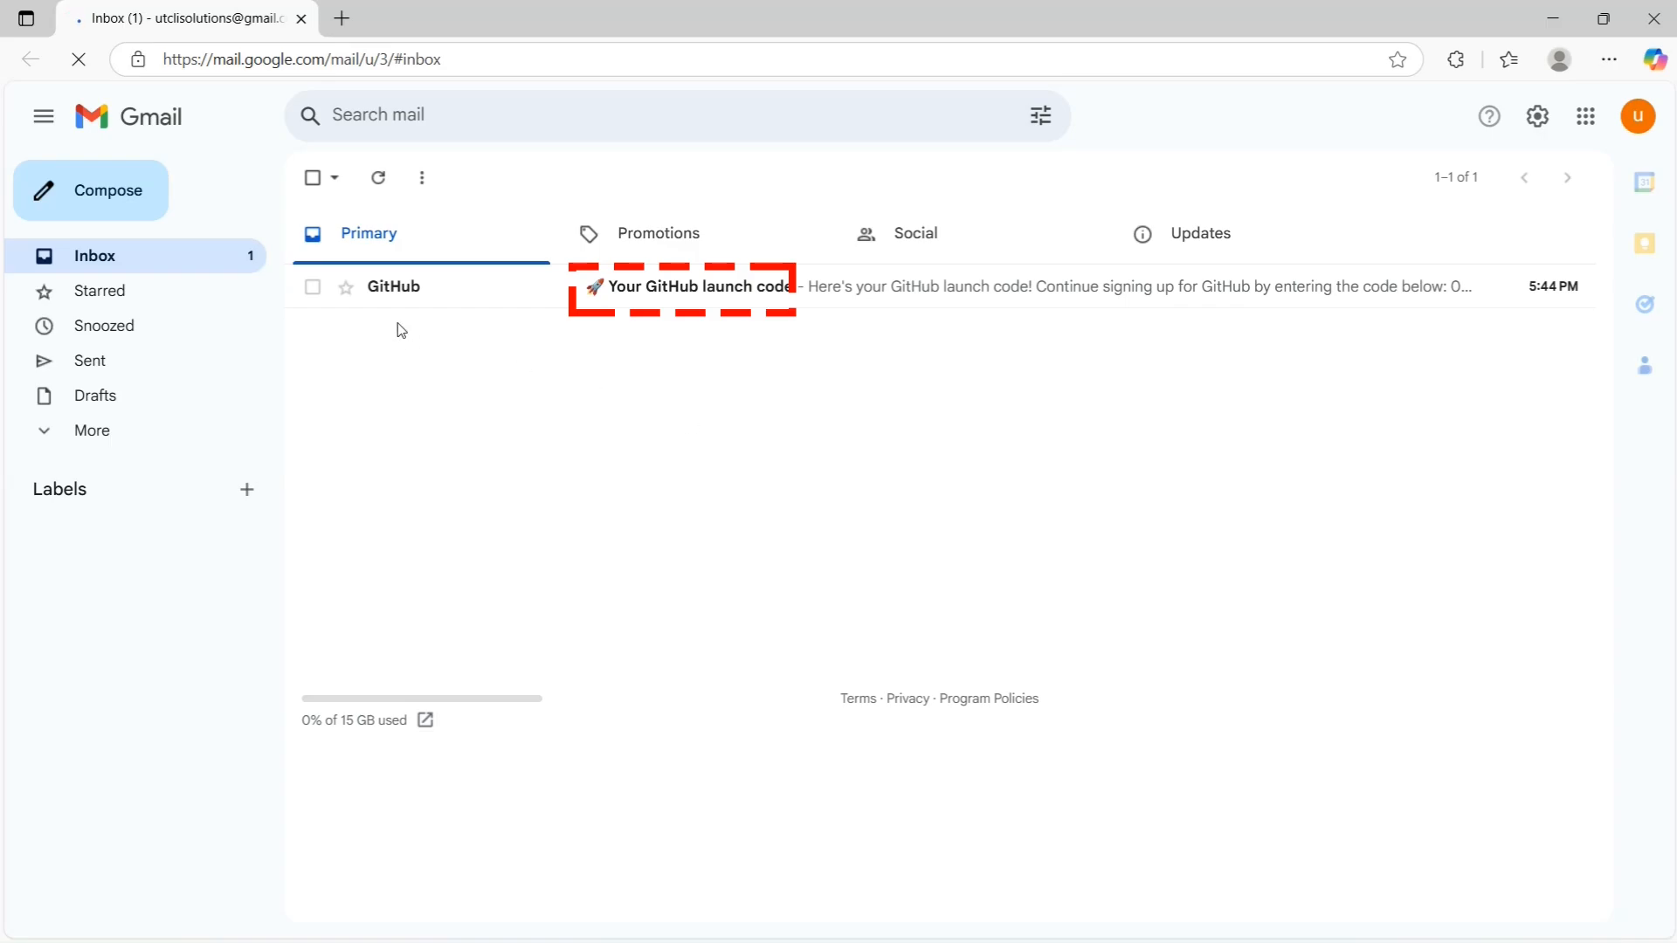
Step: Open the 'Your GitHub launch code' email and copy its eight-digit verification code
click(400, 295)
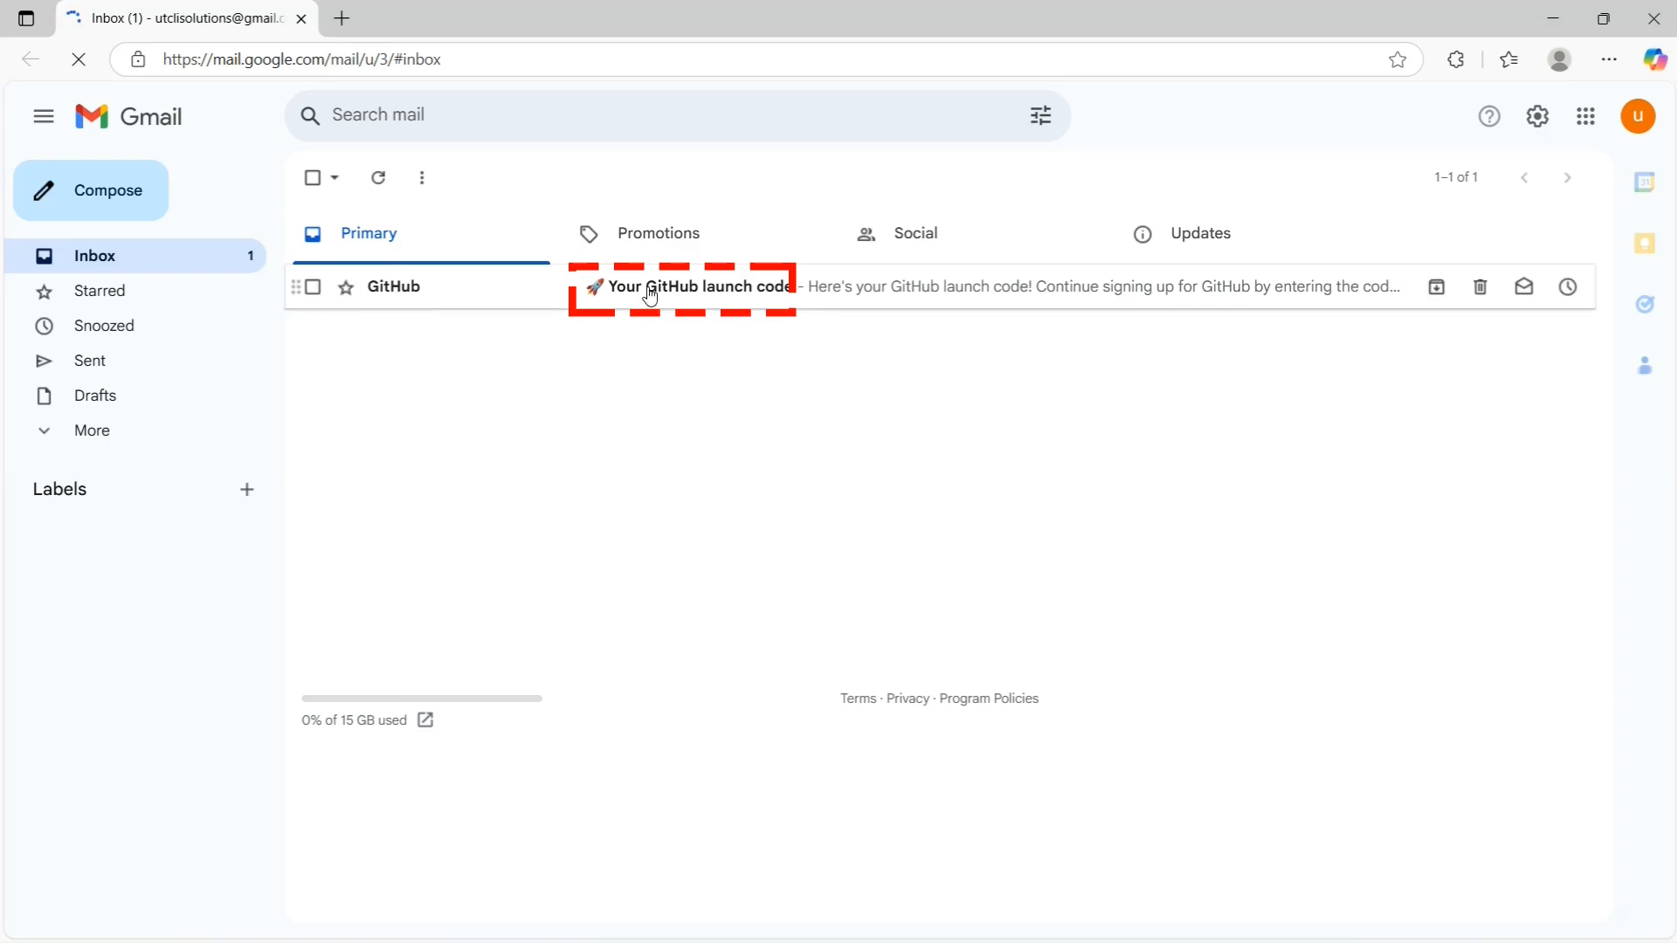
click(423, 291)
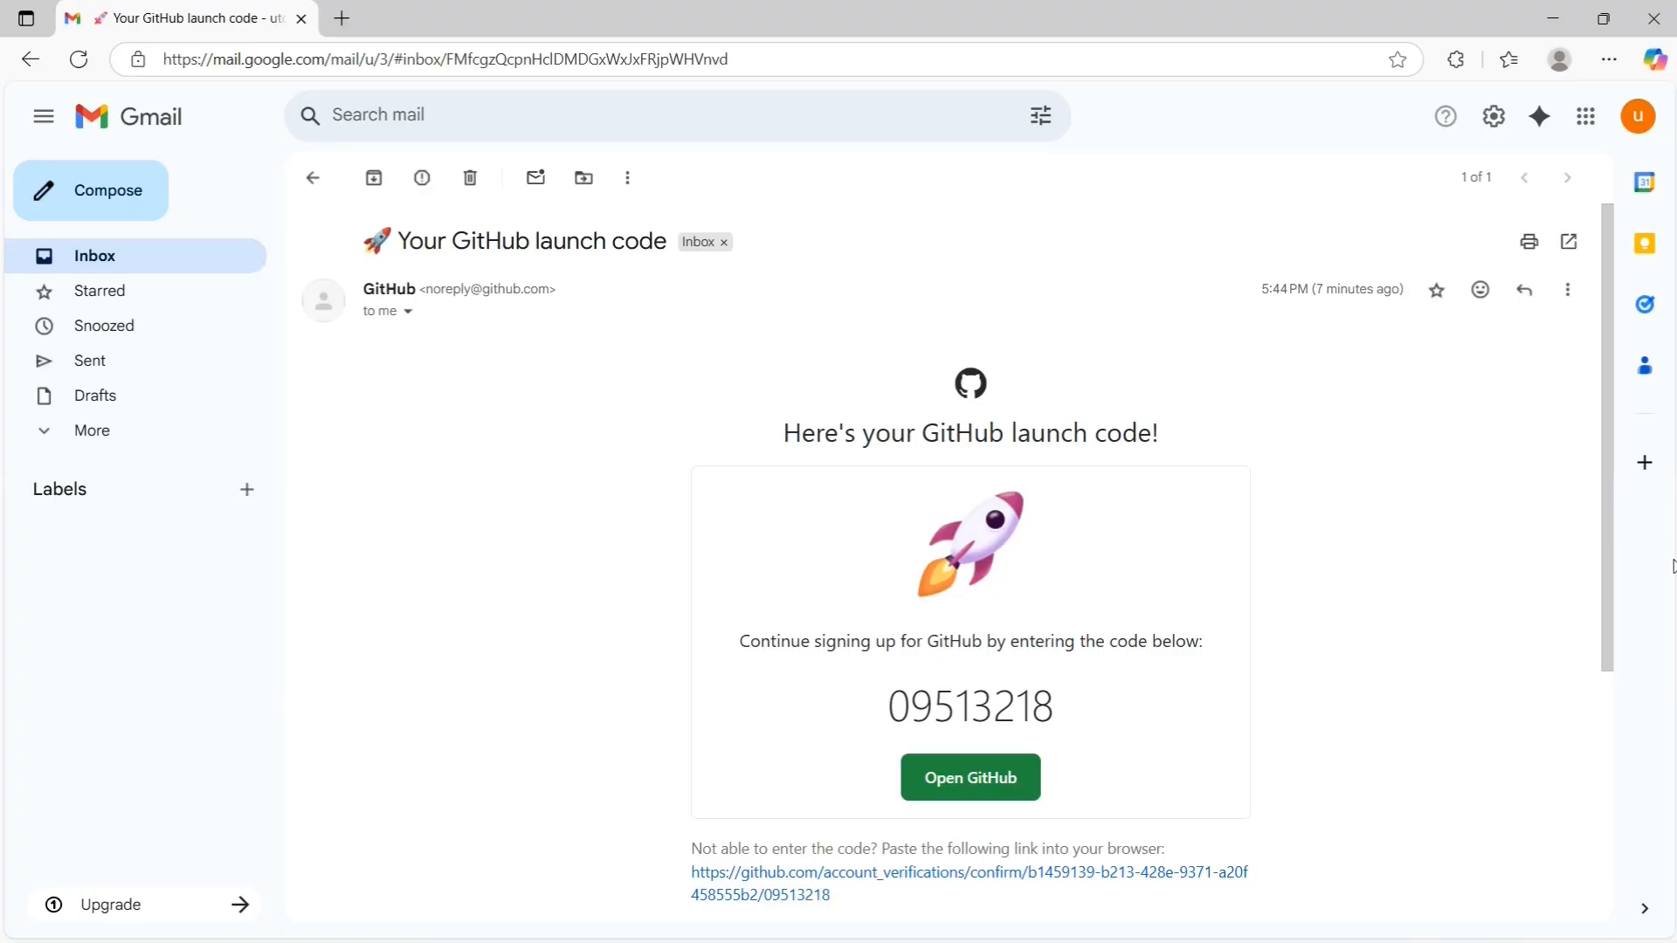
drag(896, 710, 1042, 705)
key(ctrl+c)
right_click(1031, 707)
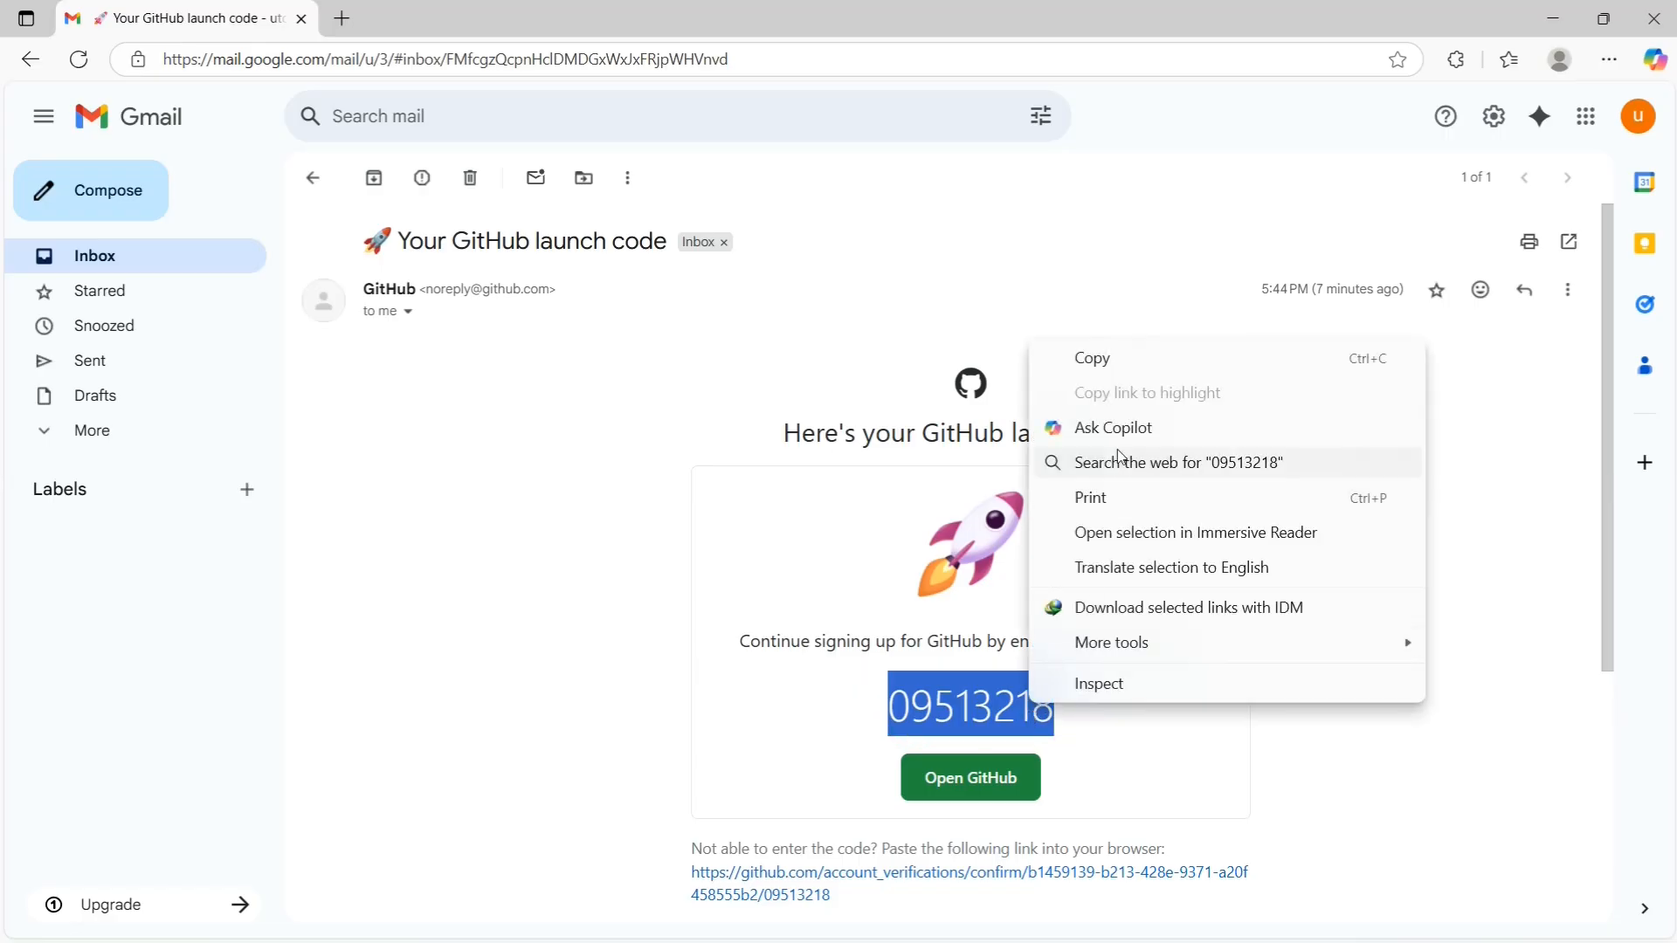
click(1123, 360)
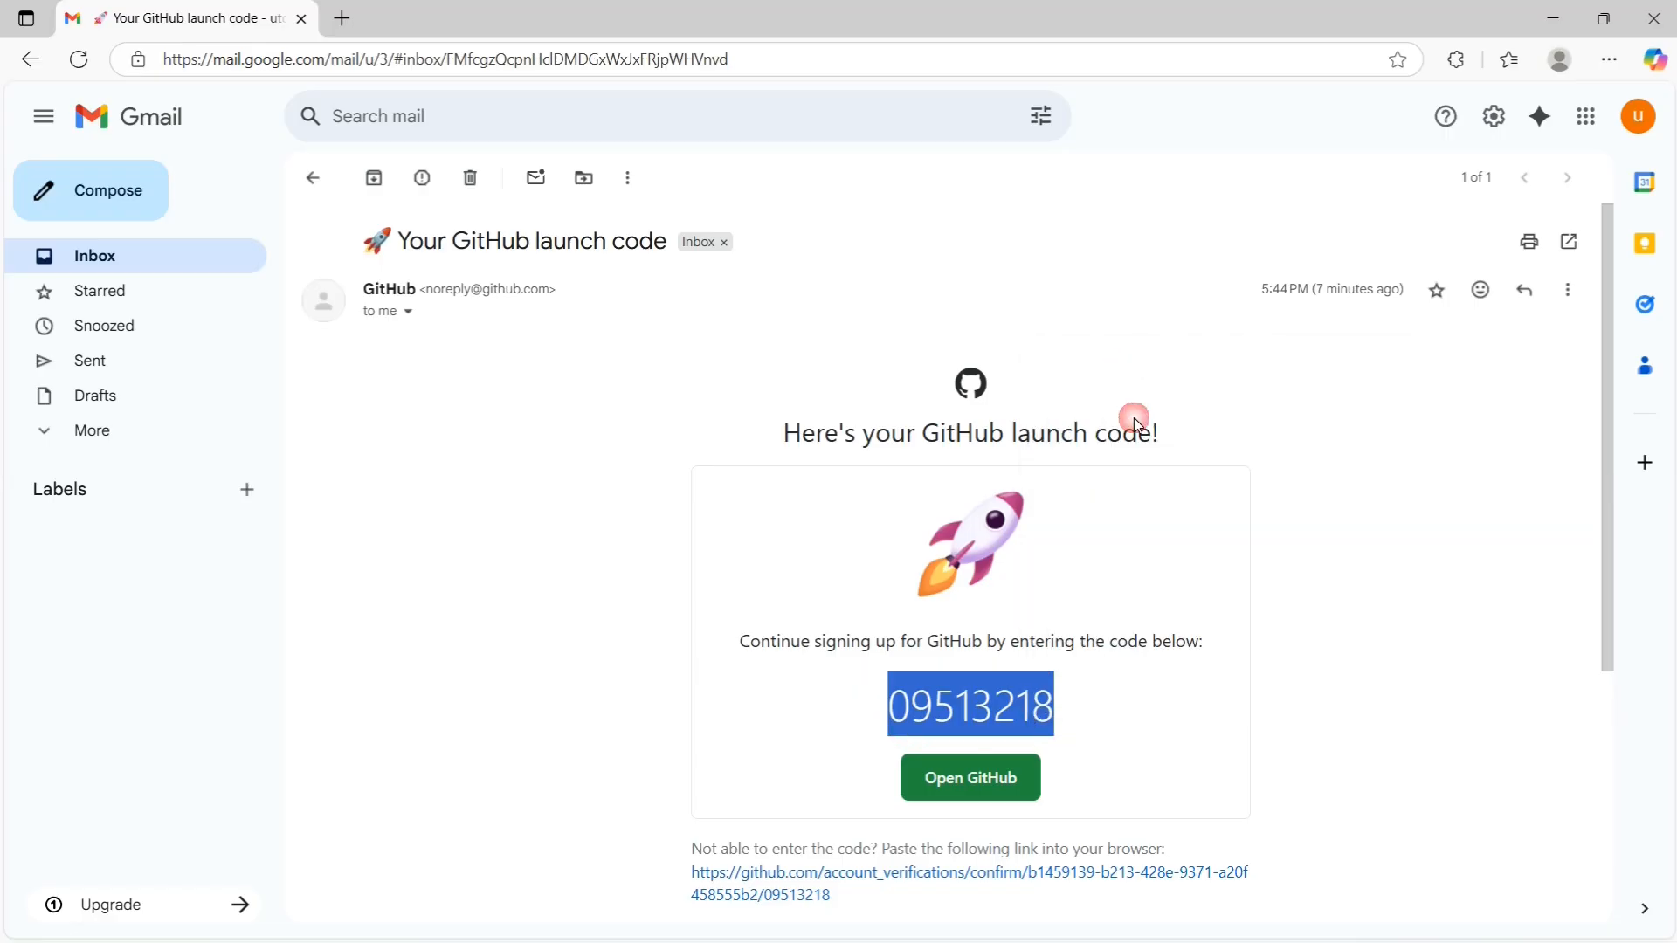
click(1081, 711)
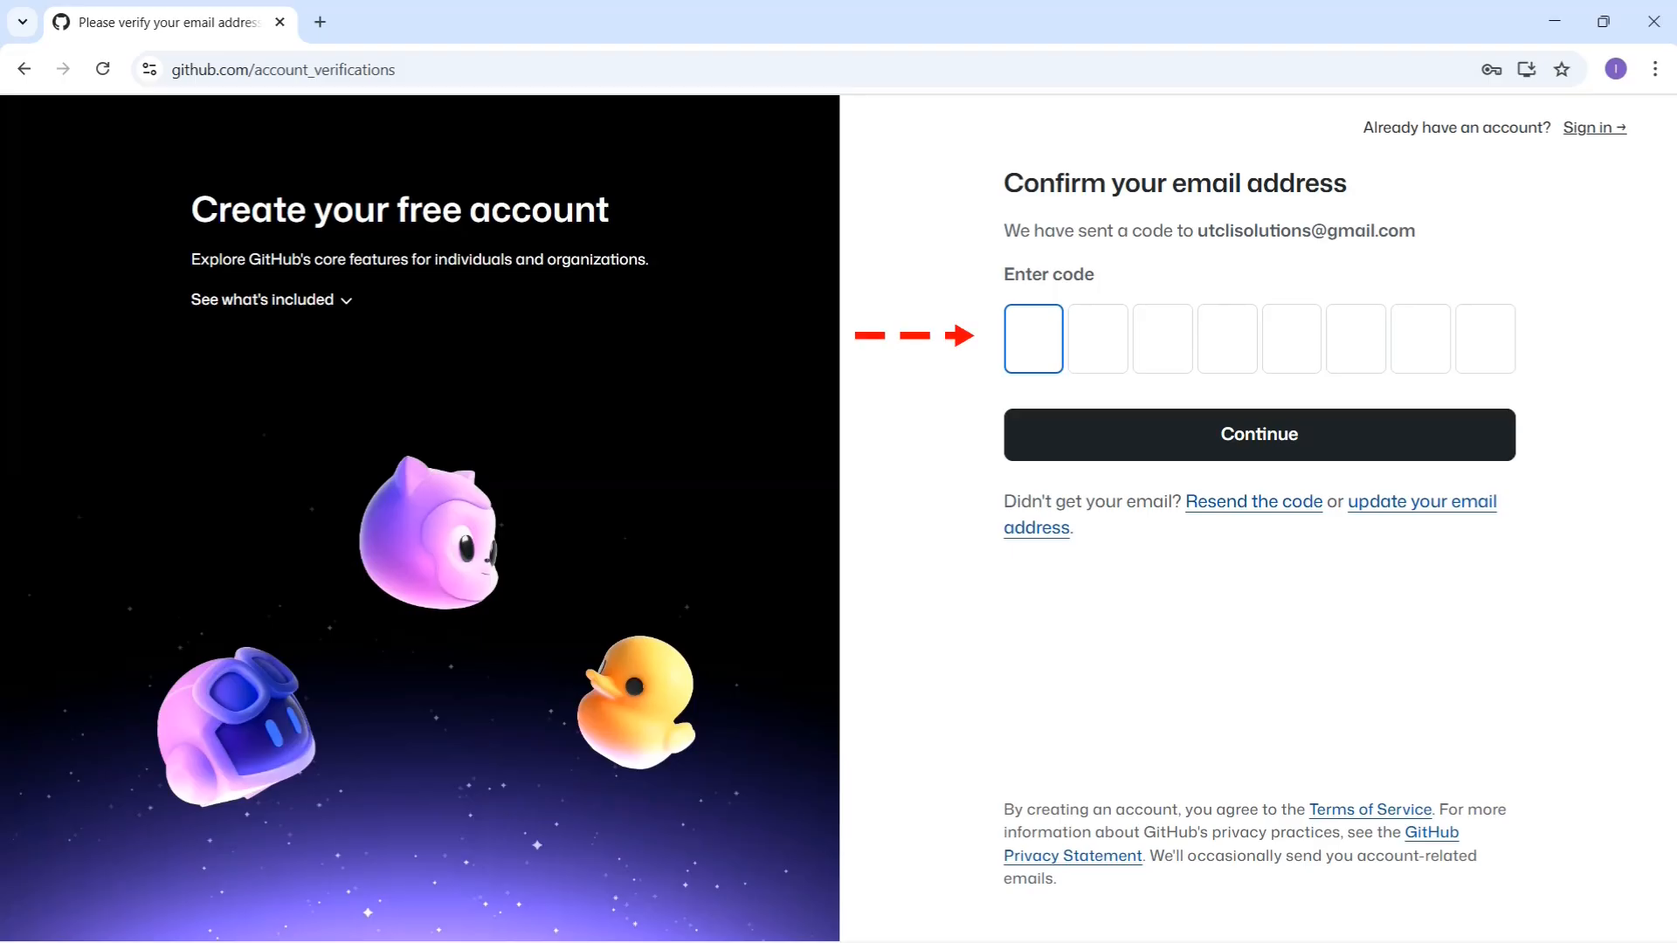
Step: Paste the eight-digit launch code into GitHub's code boxes and submit it
key(ctrl+v)
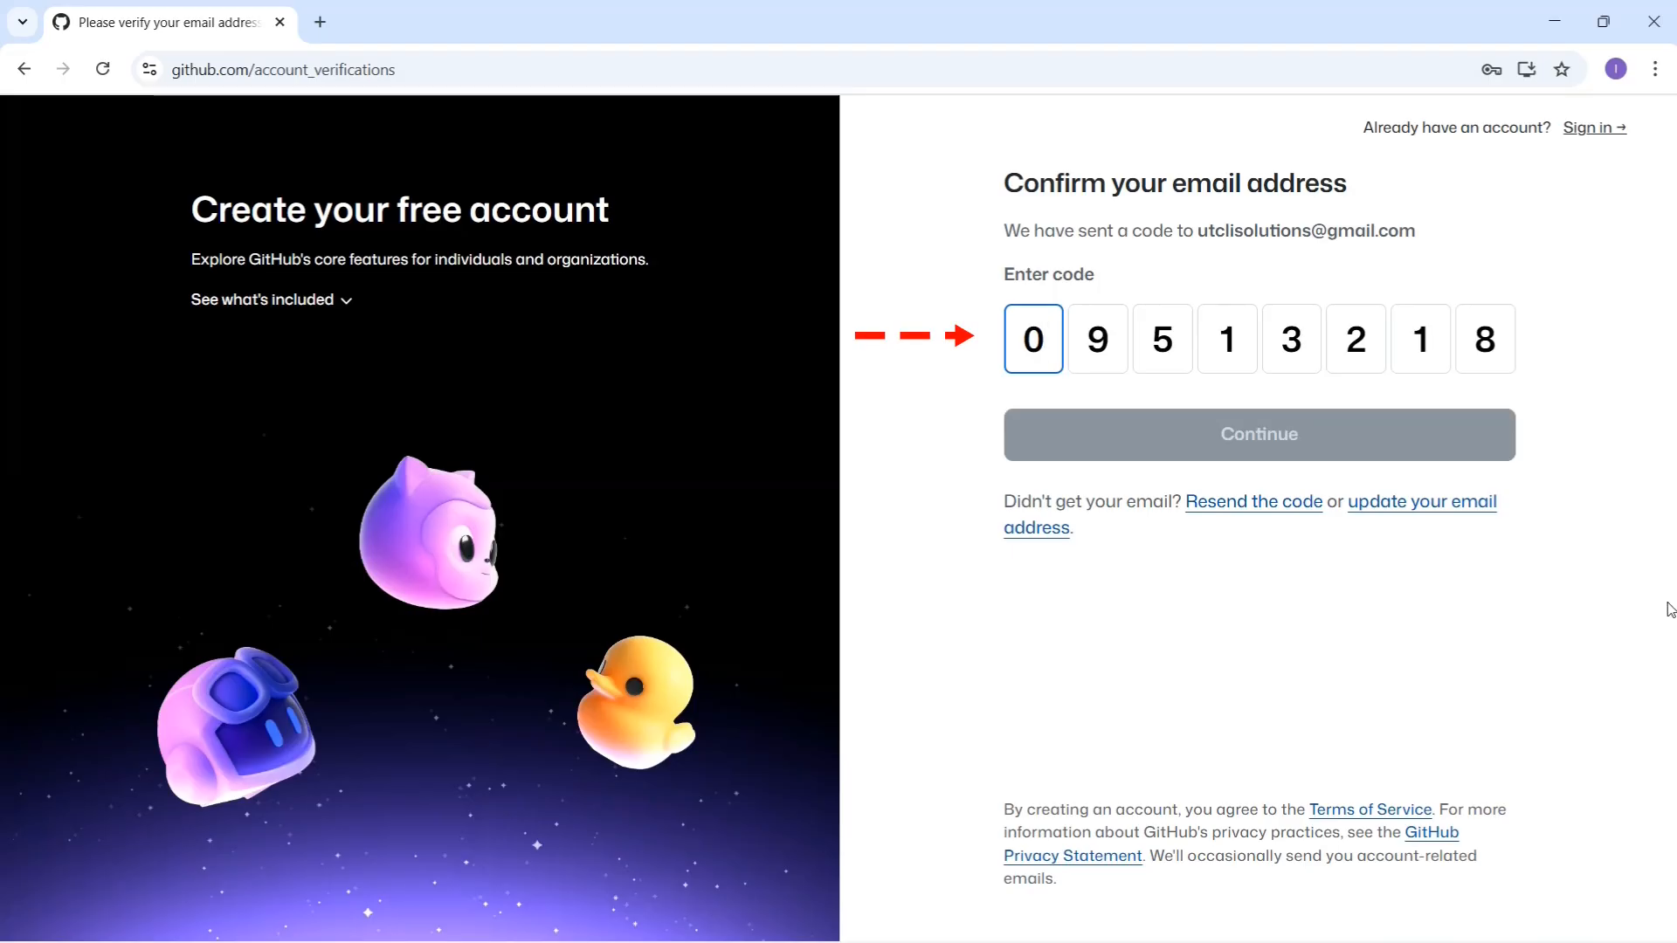
click(1484, 593)
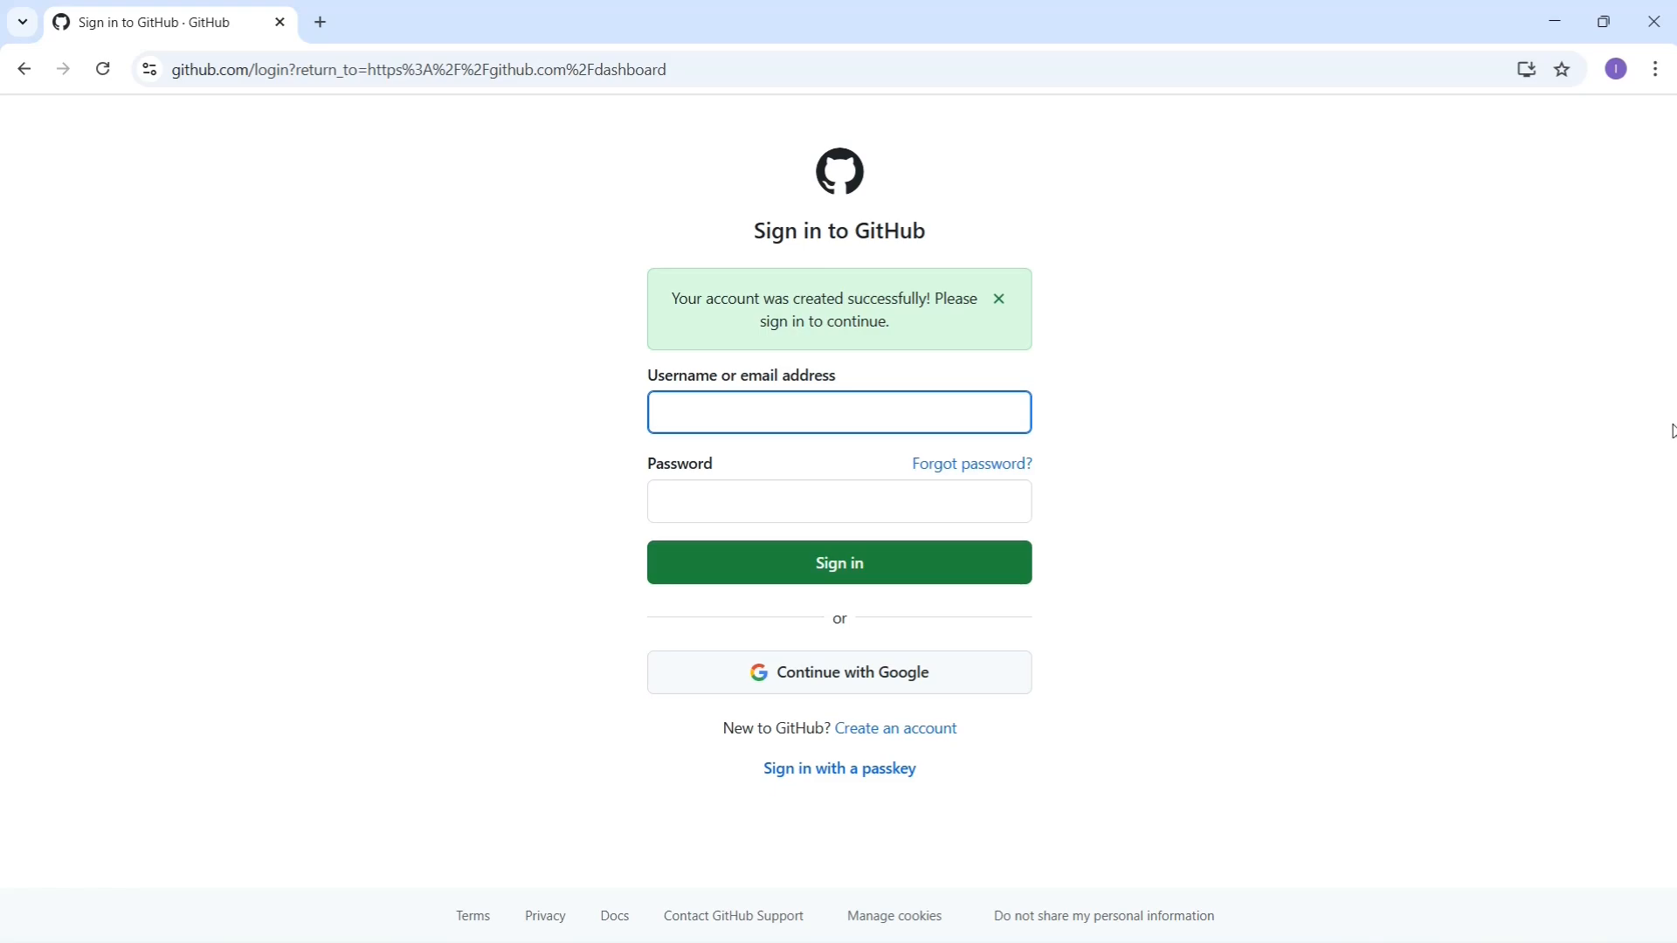
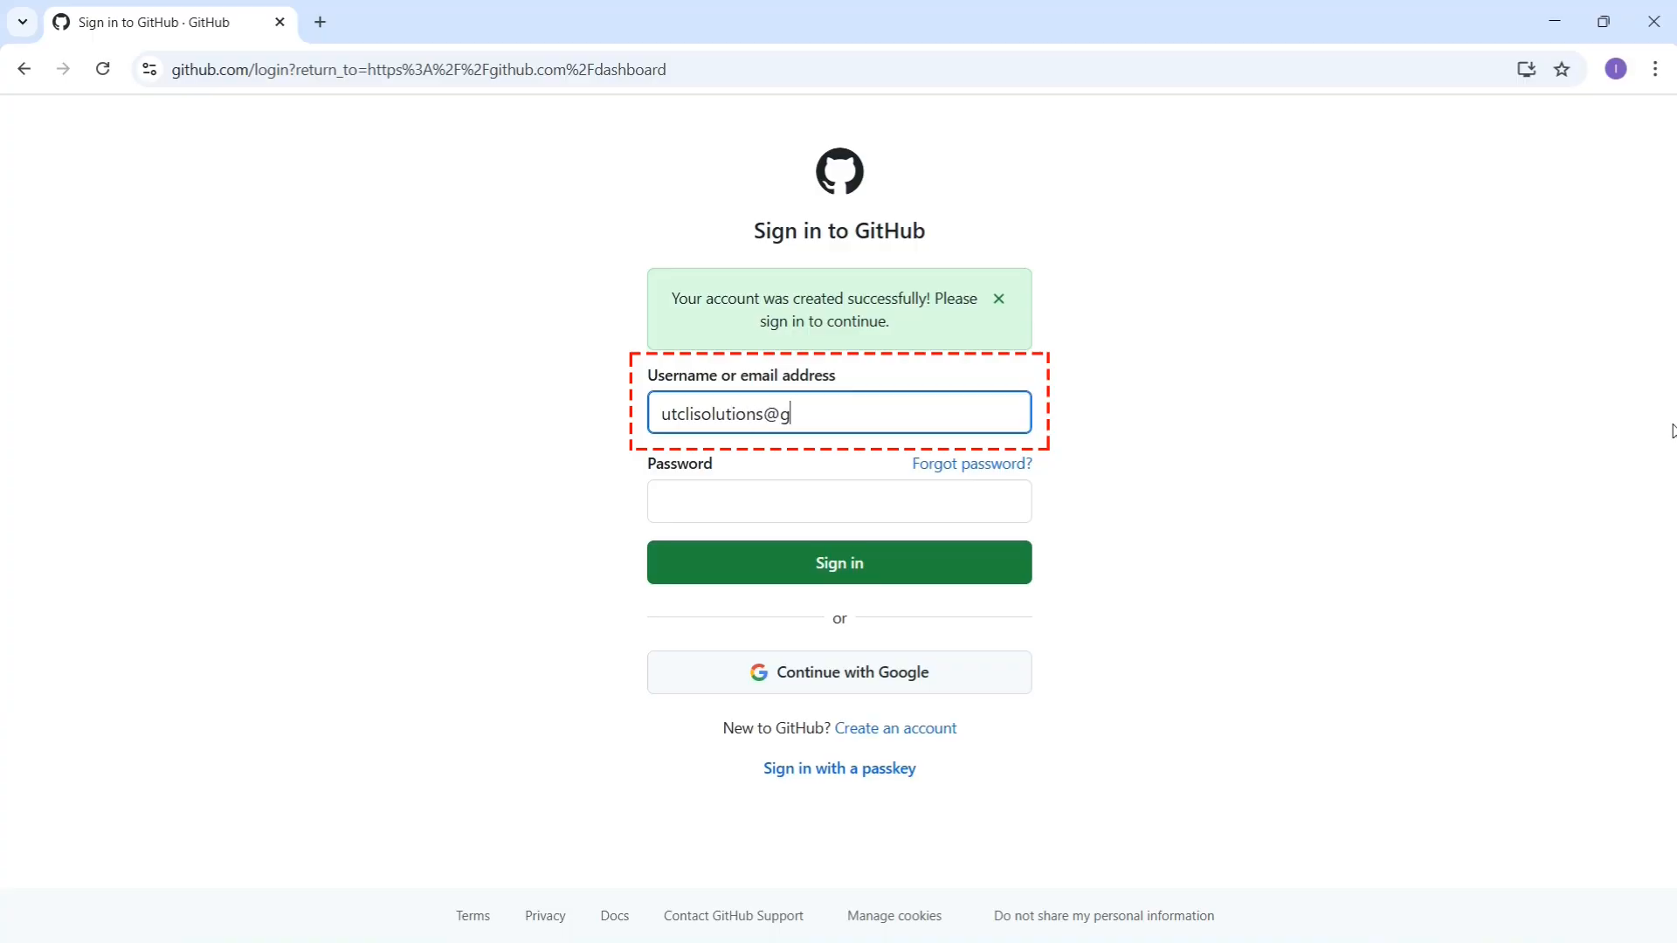
Step: Sign in to GitHub with the new account's e-mail address and password
key(Tab)
text(**********)
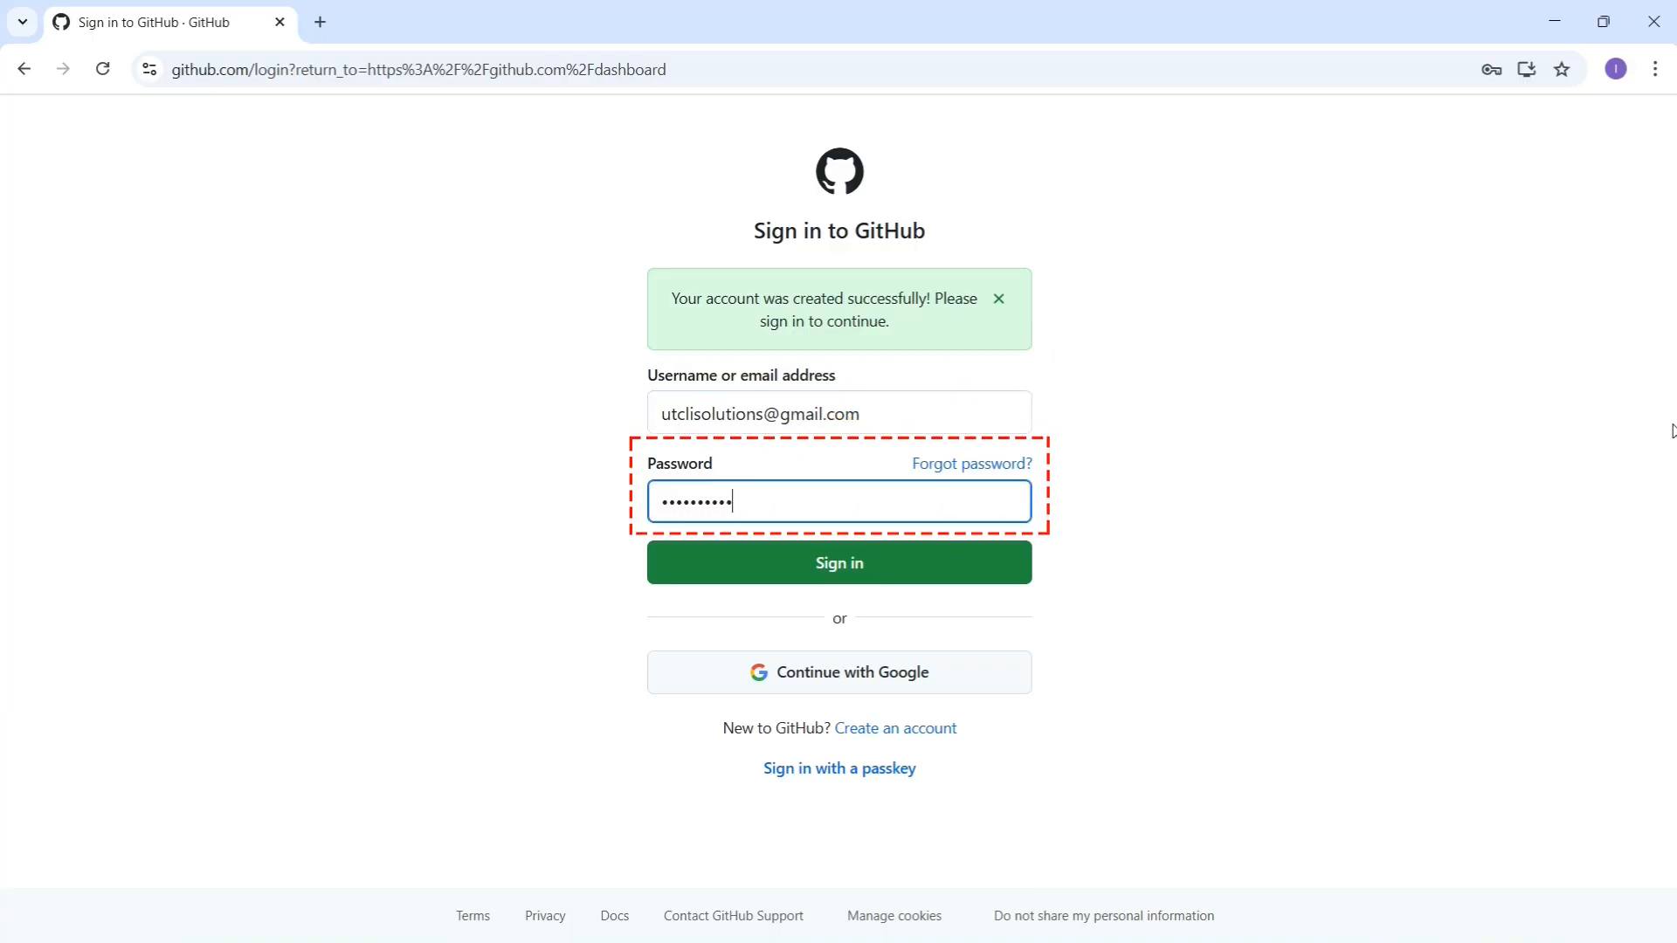
text(***)
click(884, 560)
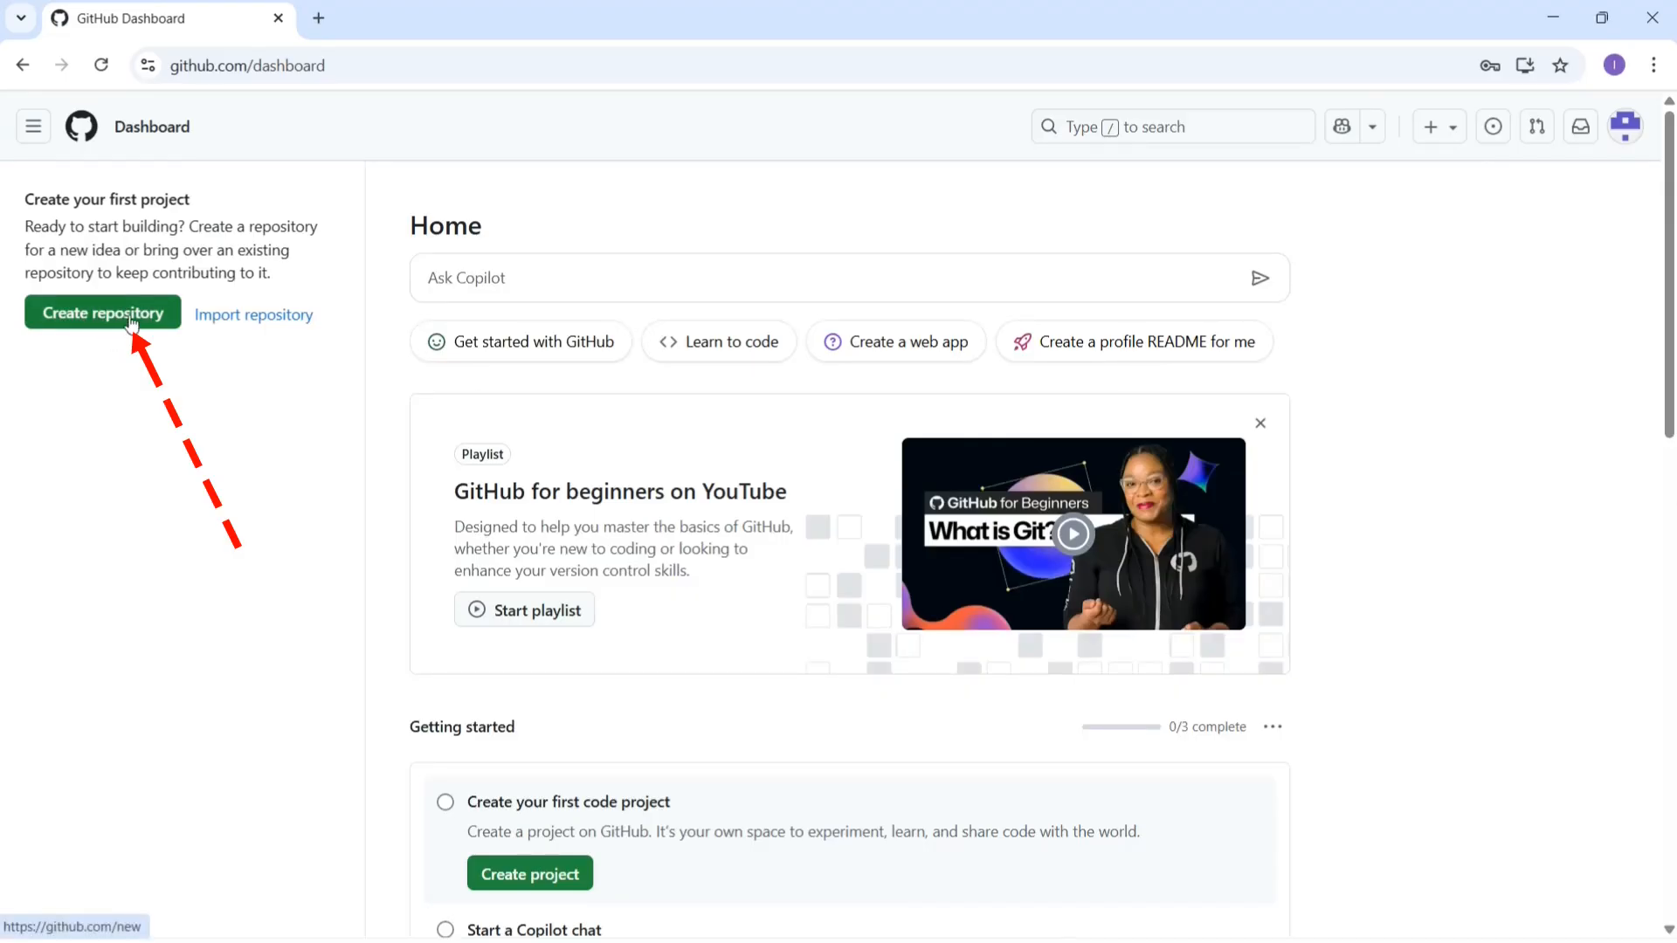
Step: Start a new repository from the signed-in dashboard Home page
click(130, 323)
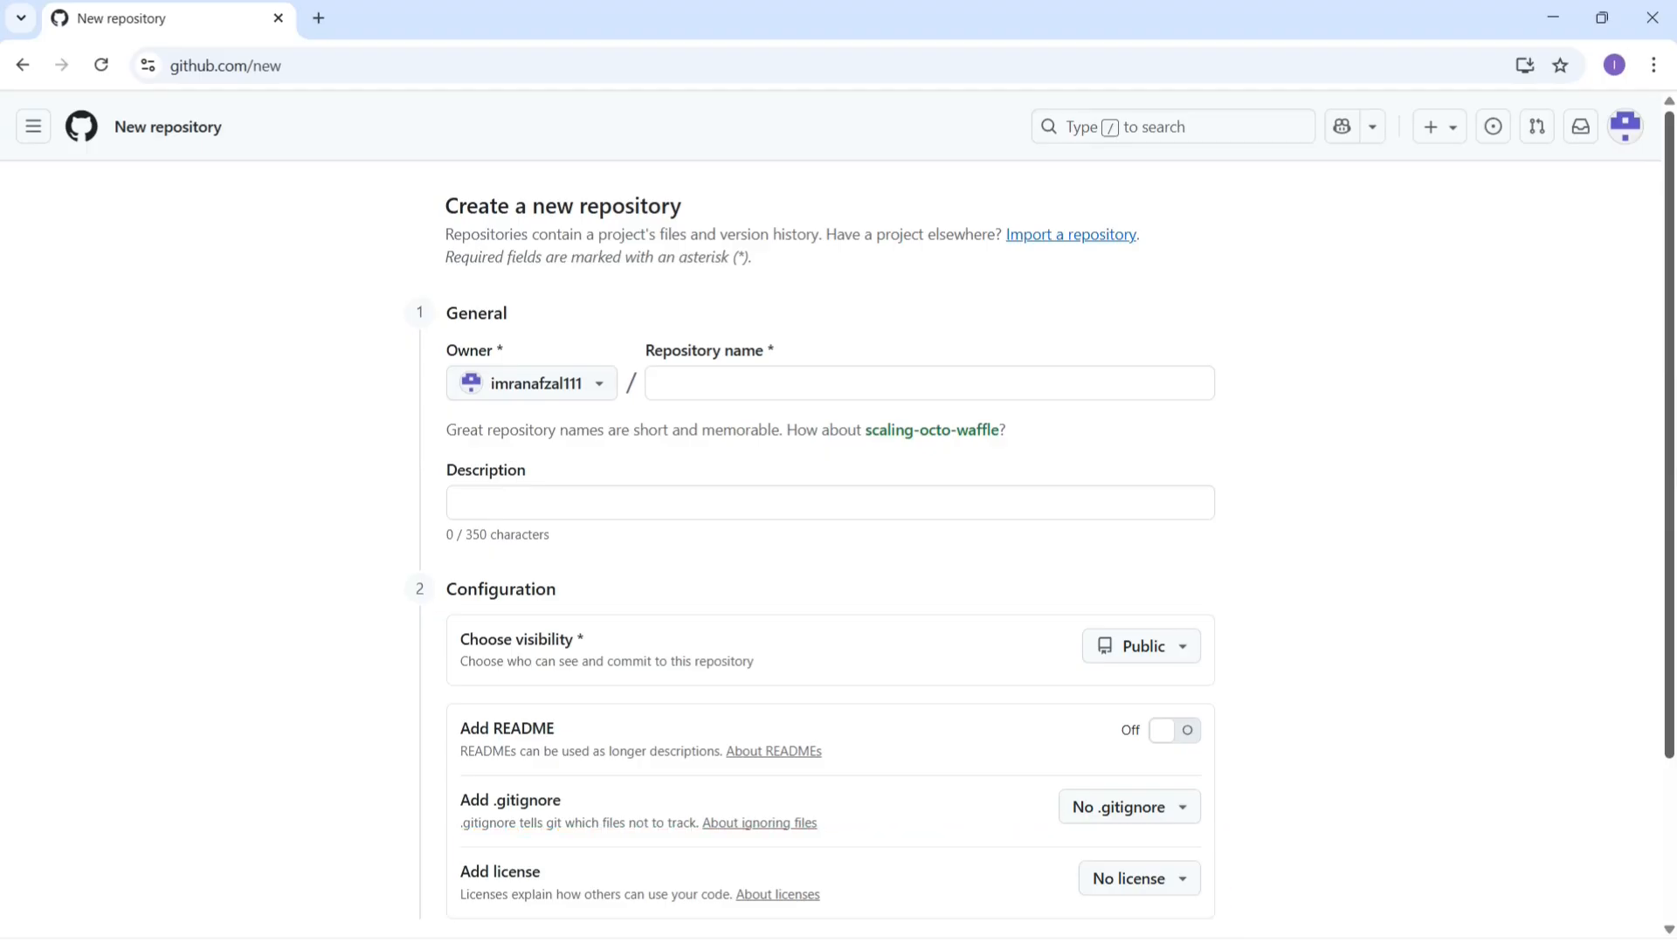
Step: Enter my-first-git-project as the new repository's name
click(660, 384)
text(my-)
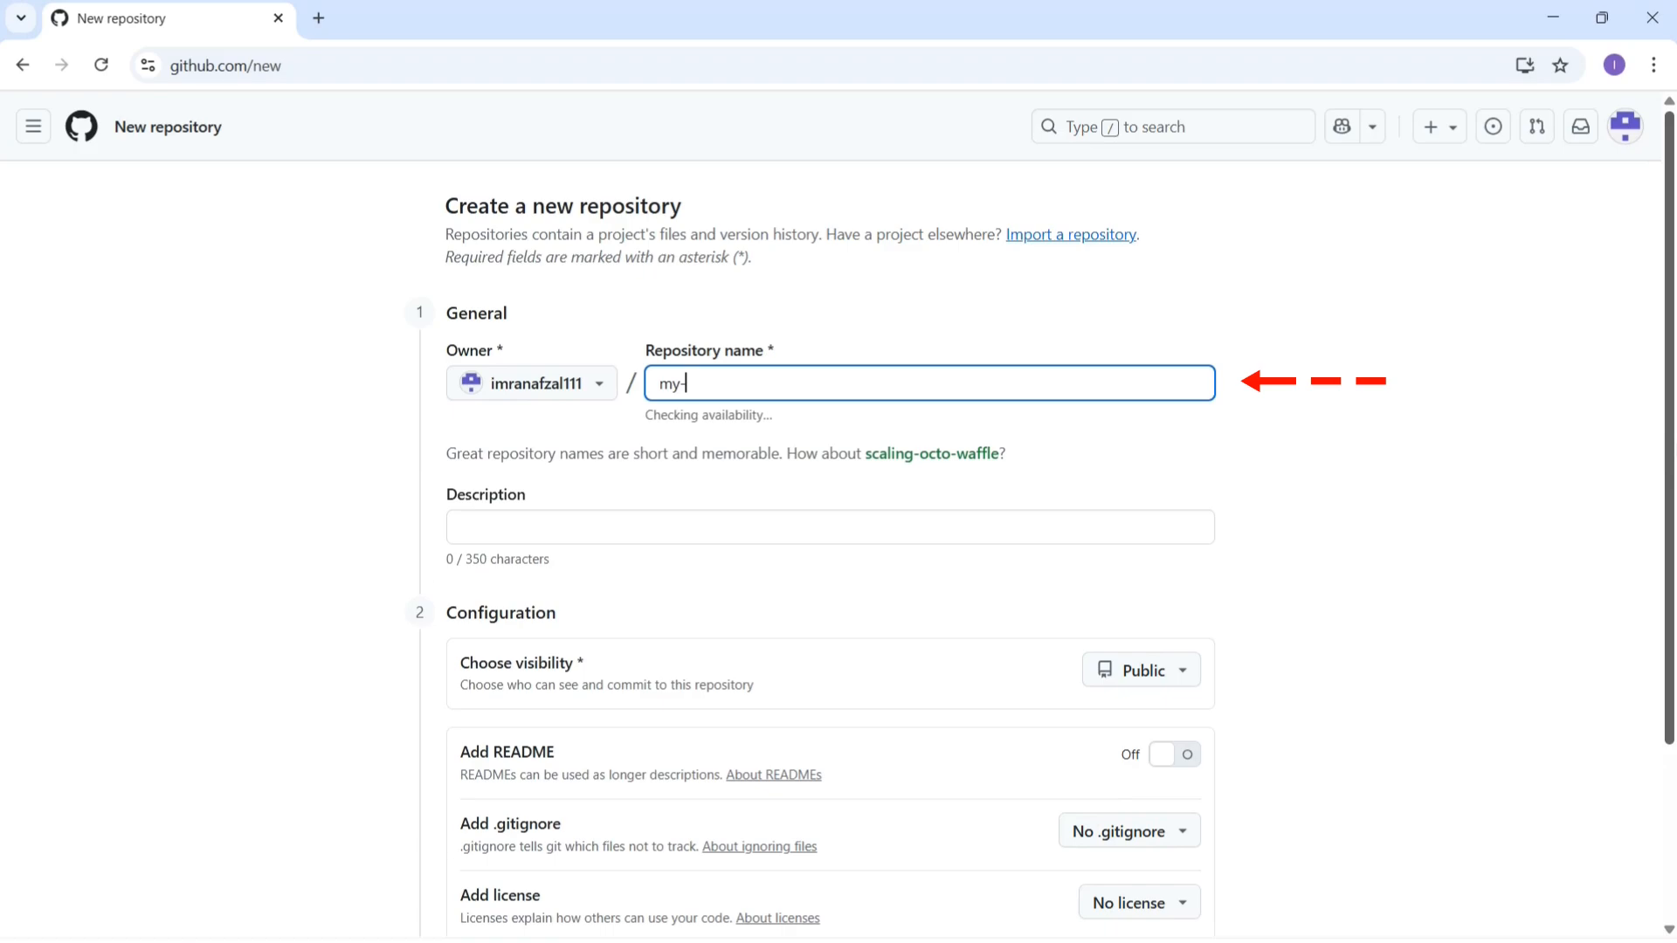
text(first-git-project)
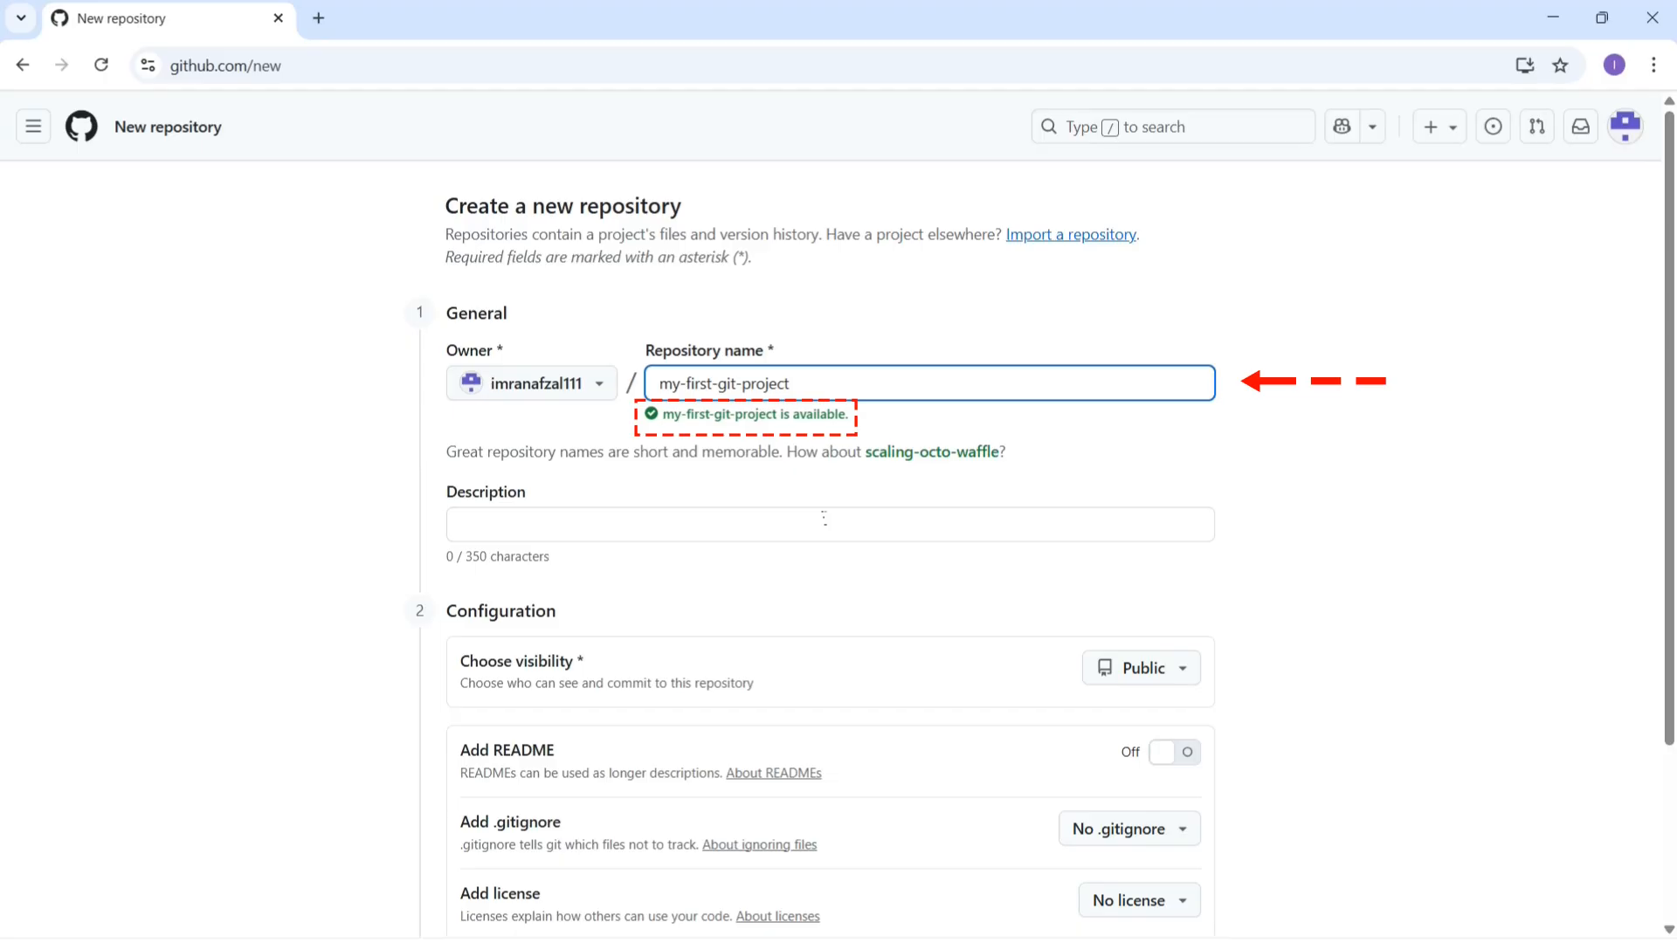
Step: Enter the description 'This is my first GitHub repository where I will practice Git commands, workflows, and project version control.'
click(655, 524)
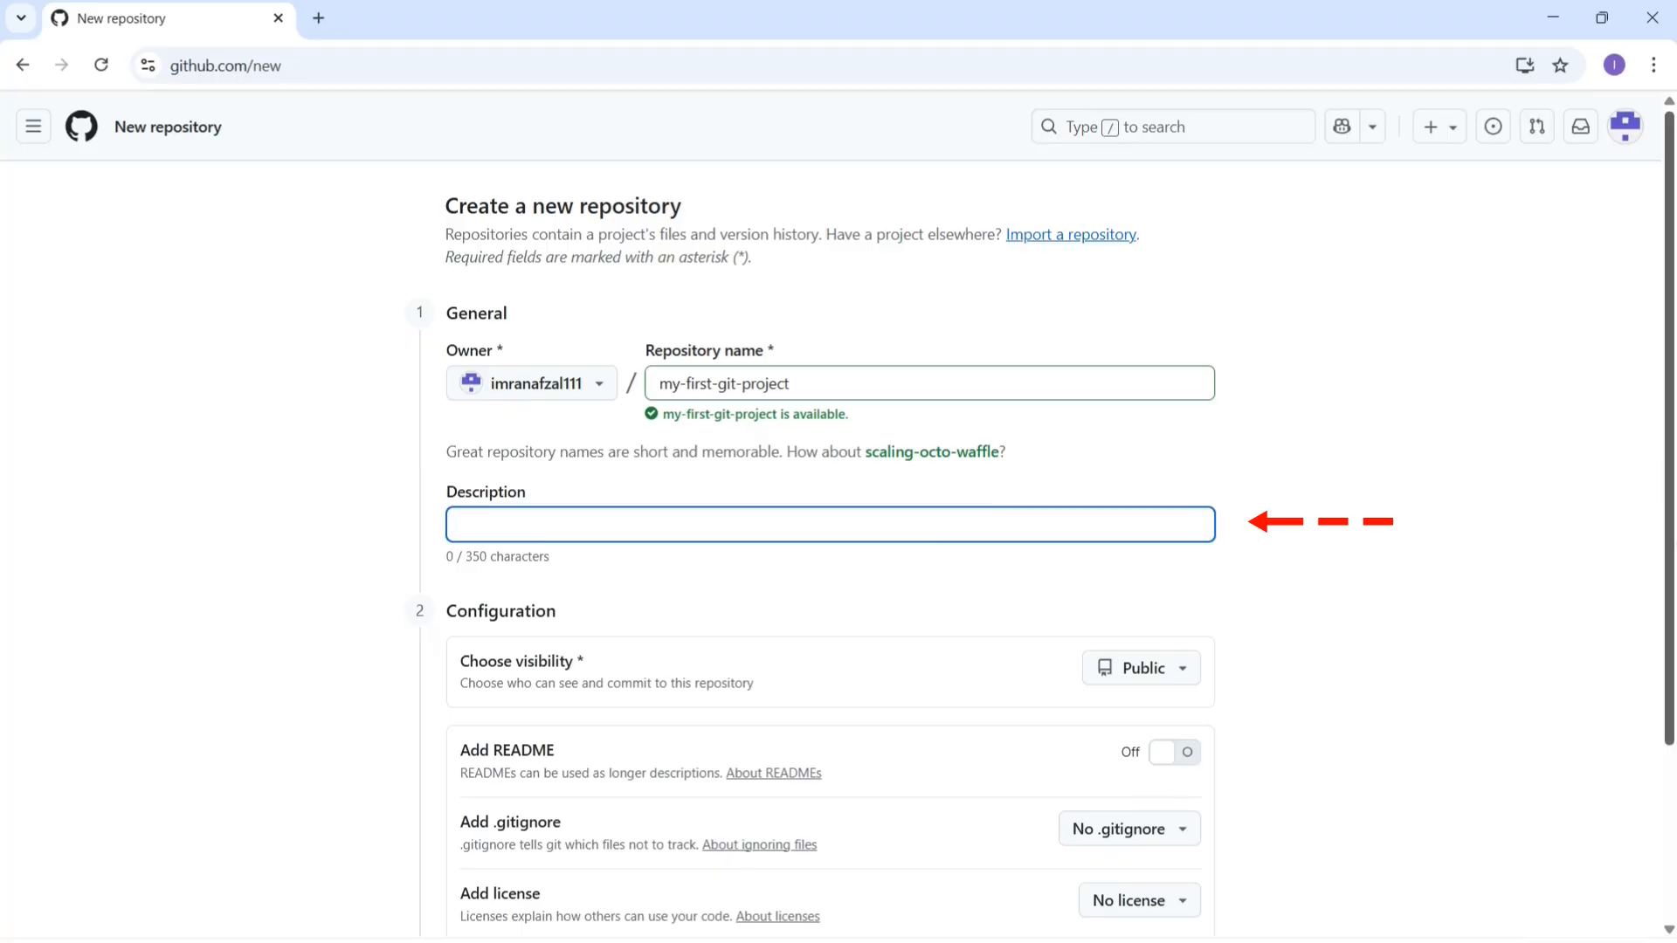
text(This is my first GitHub repository where I will)
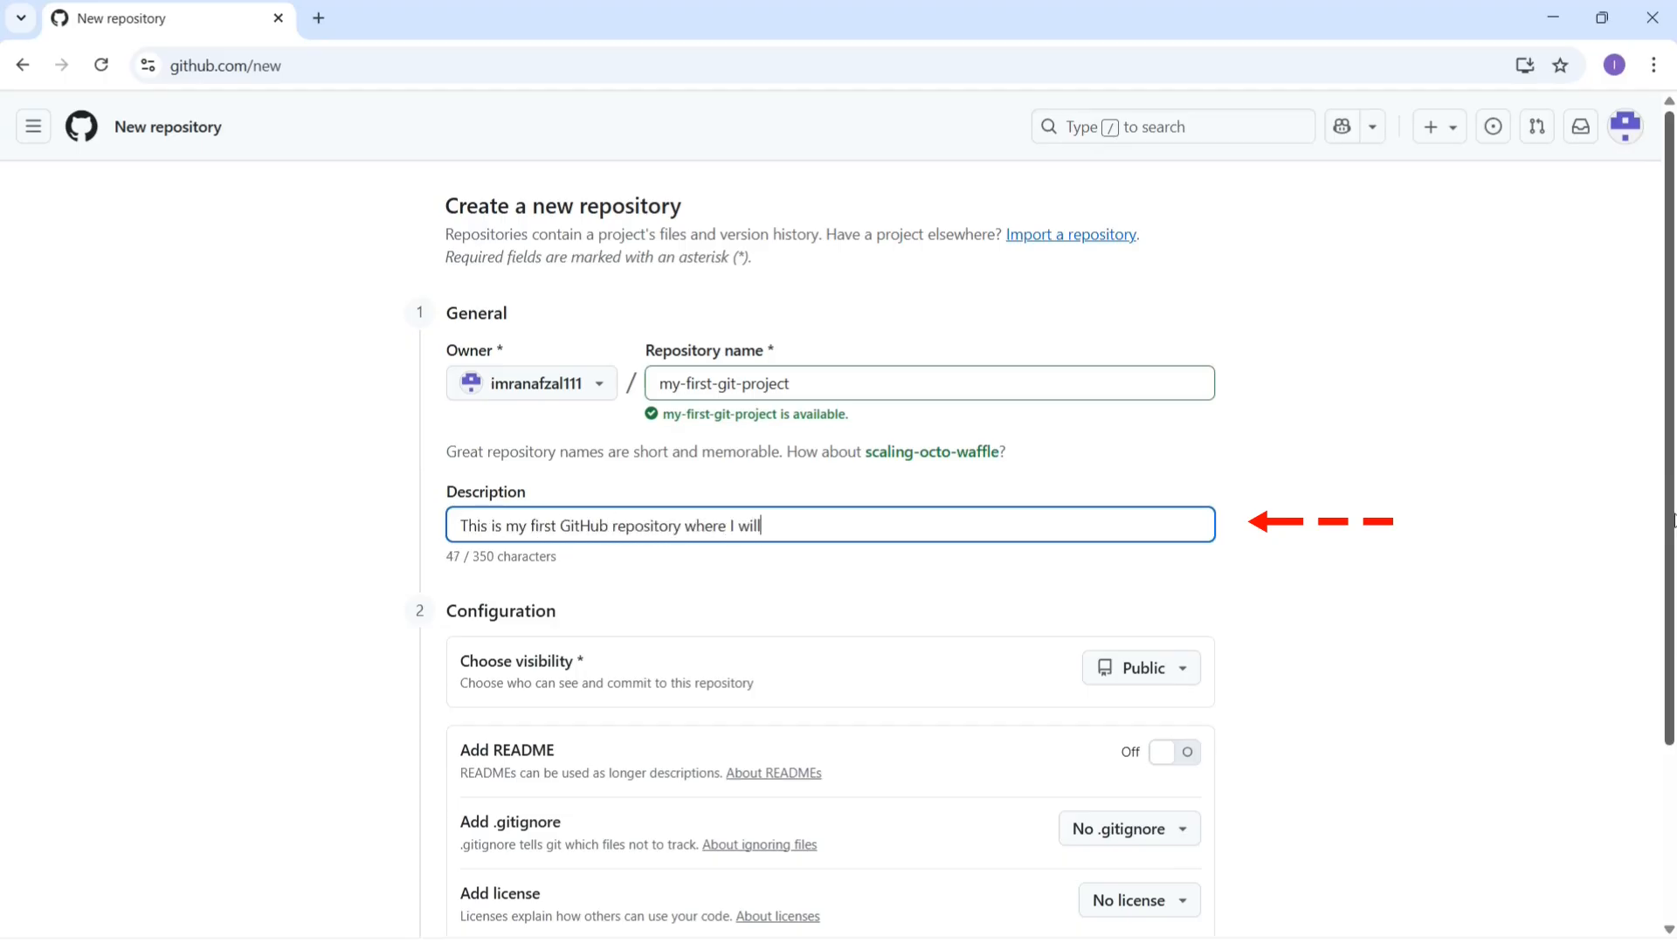
text( practice Git commands, workflow)
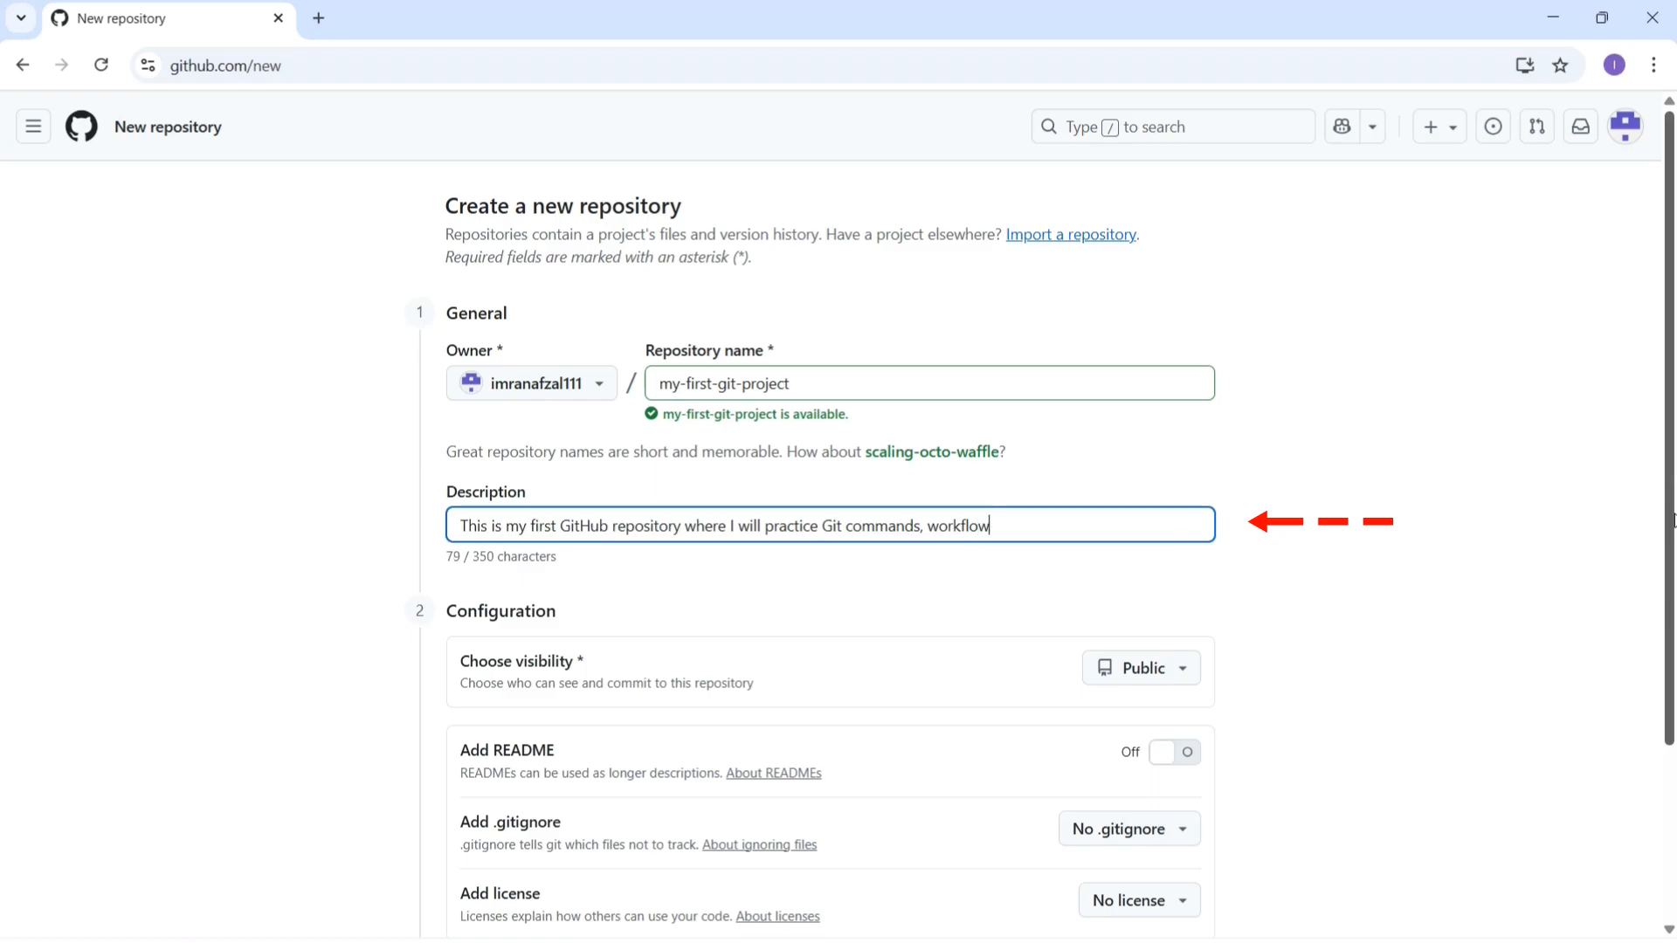
text(s, and project version control.)
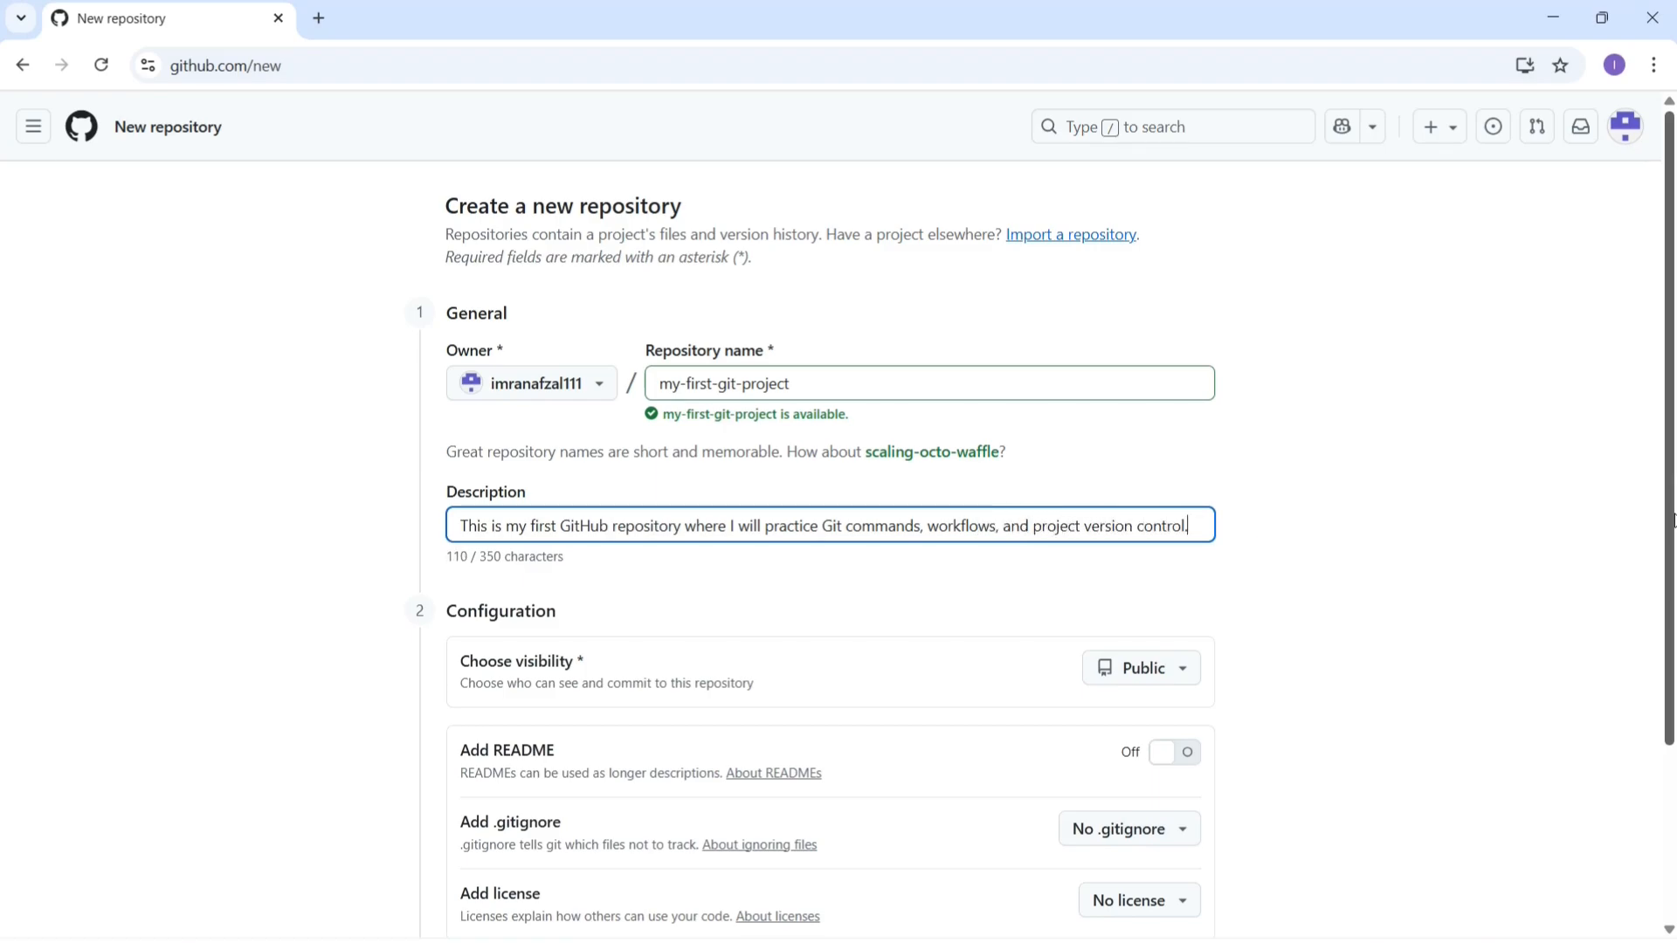
scroll(1602, 421, down, 3)
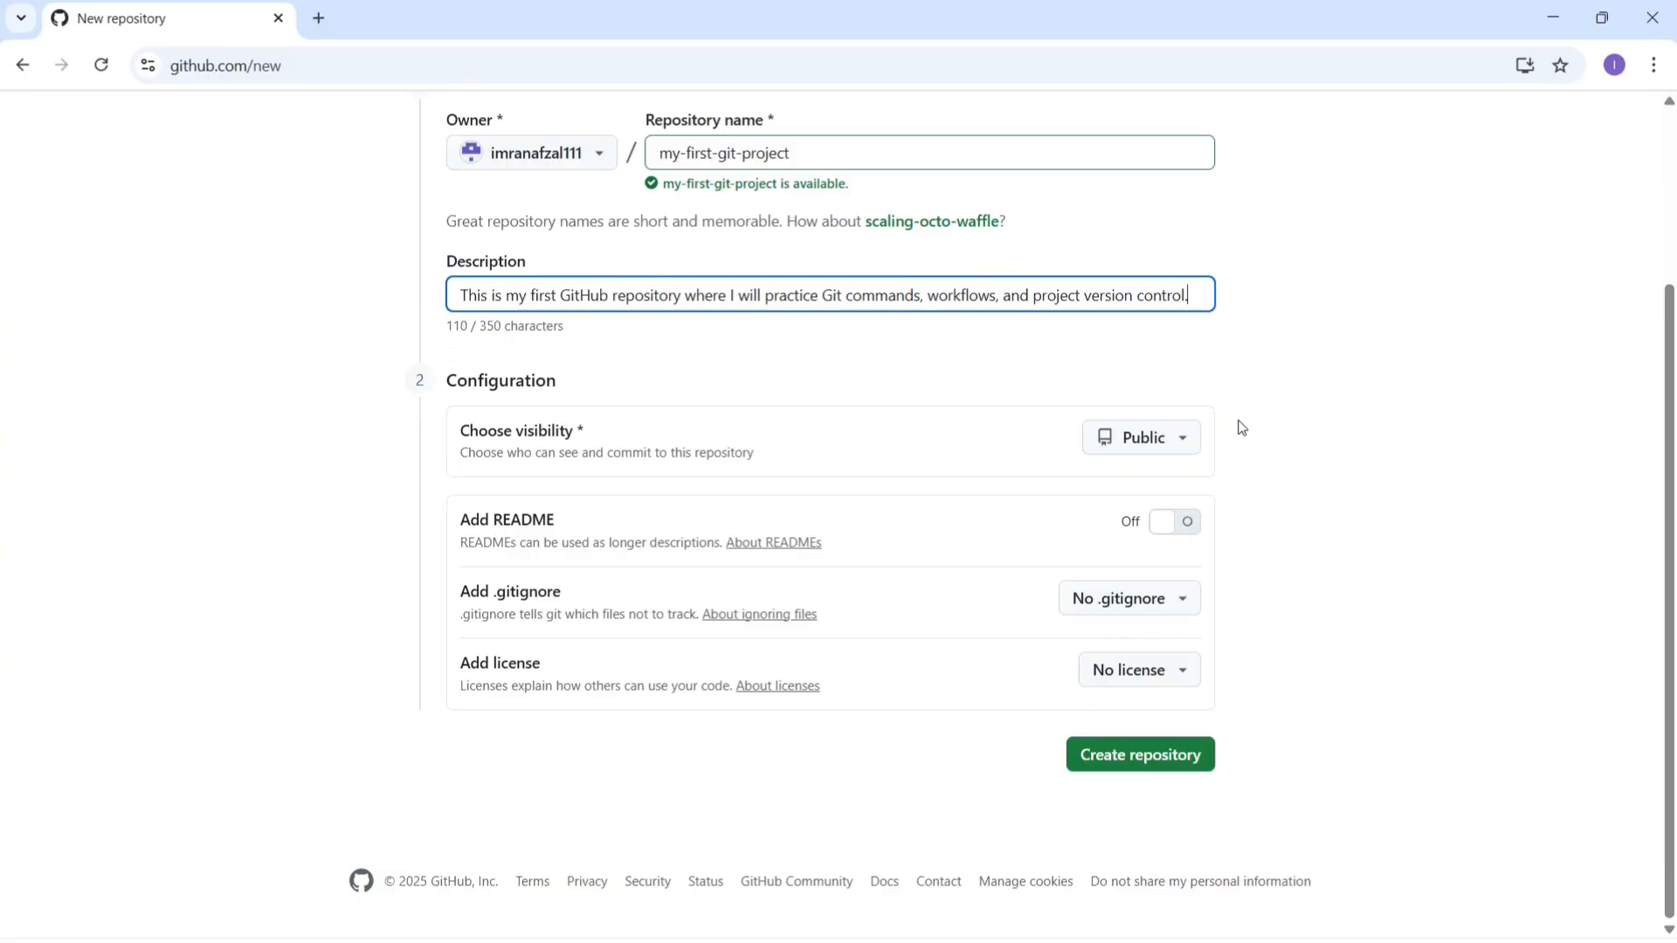
Step: Keep the repository visibility Public and turn on the Add README option
click(1184, 439)
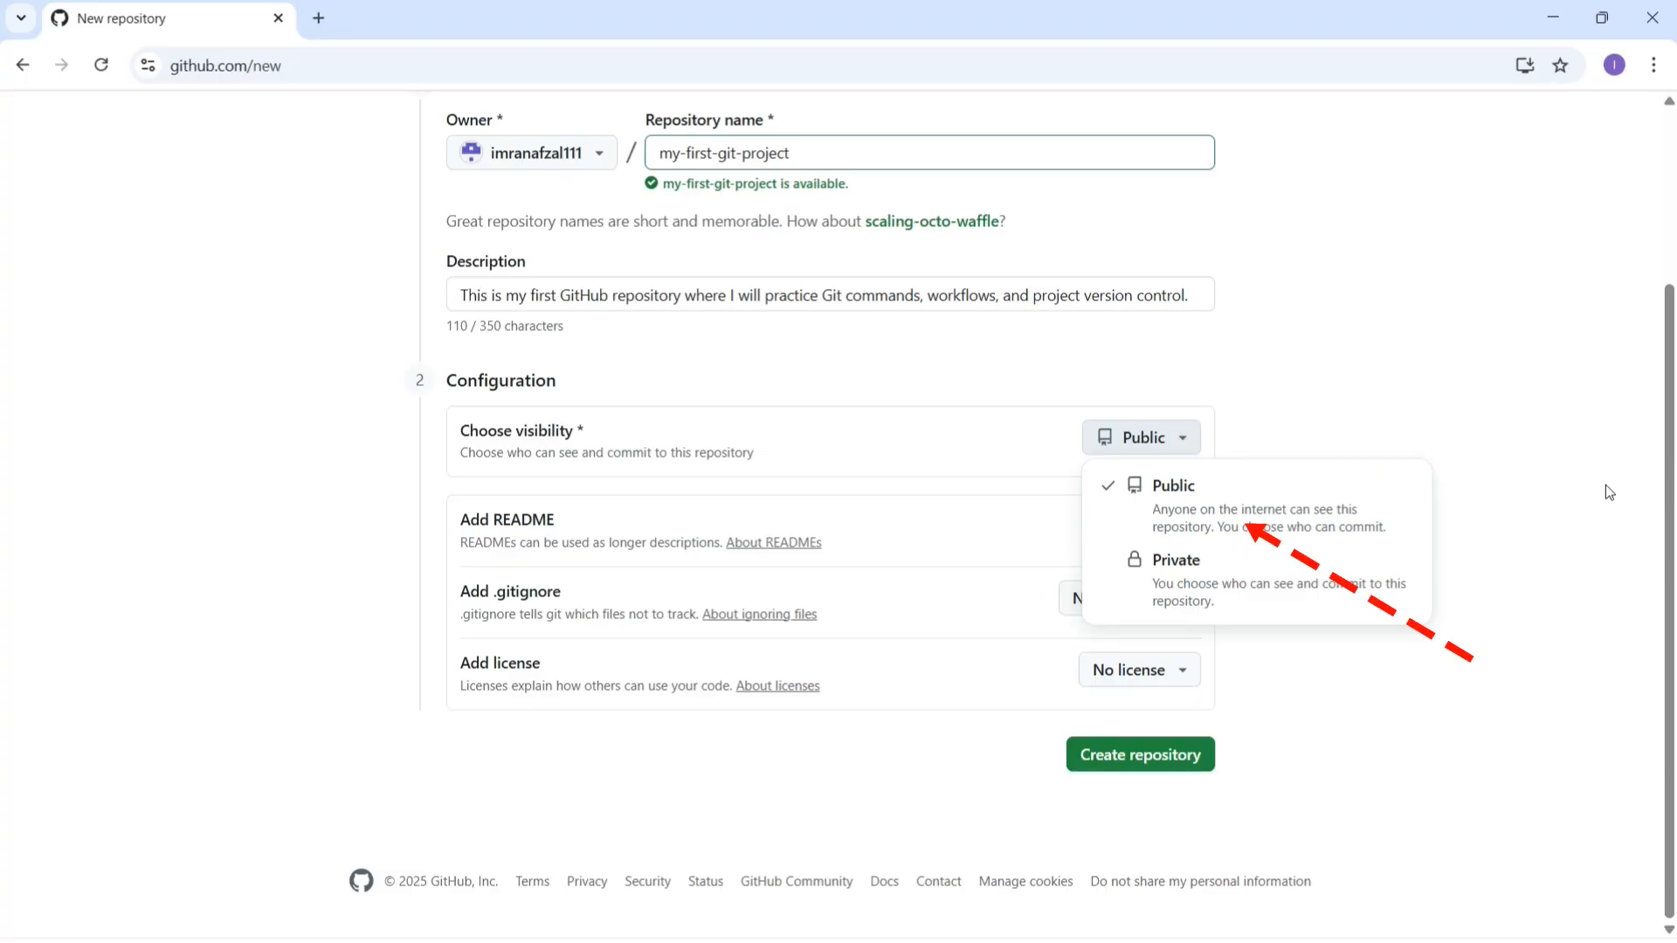
click(1605, 485)
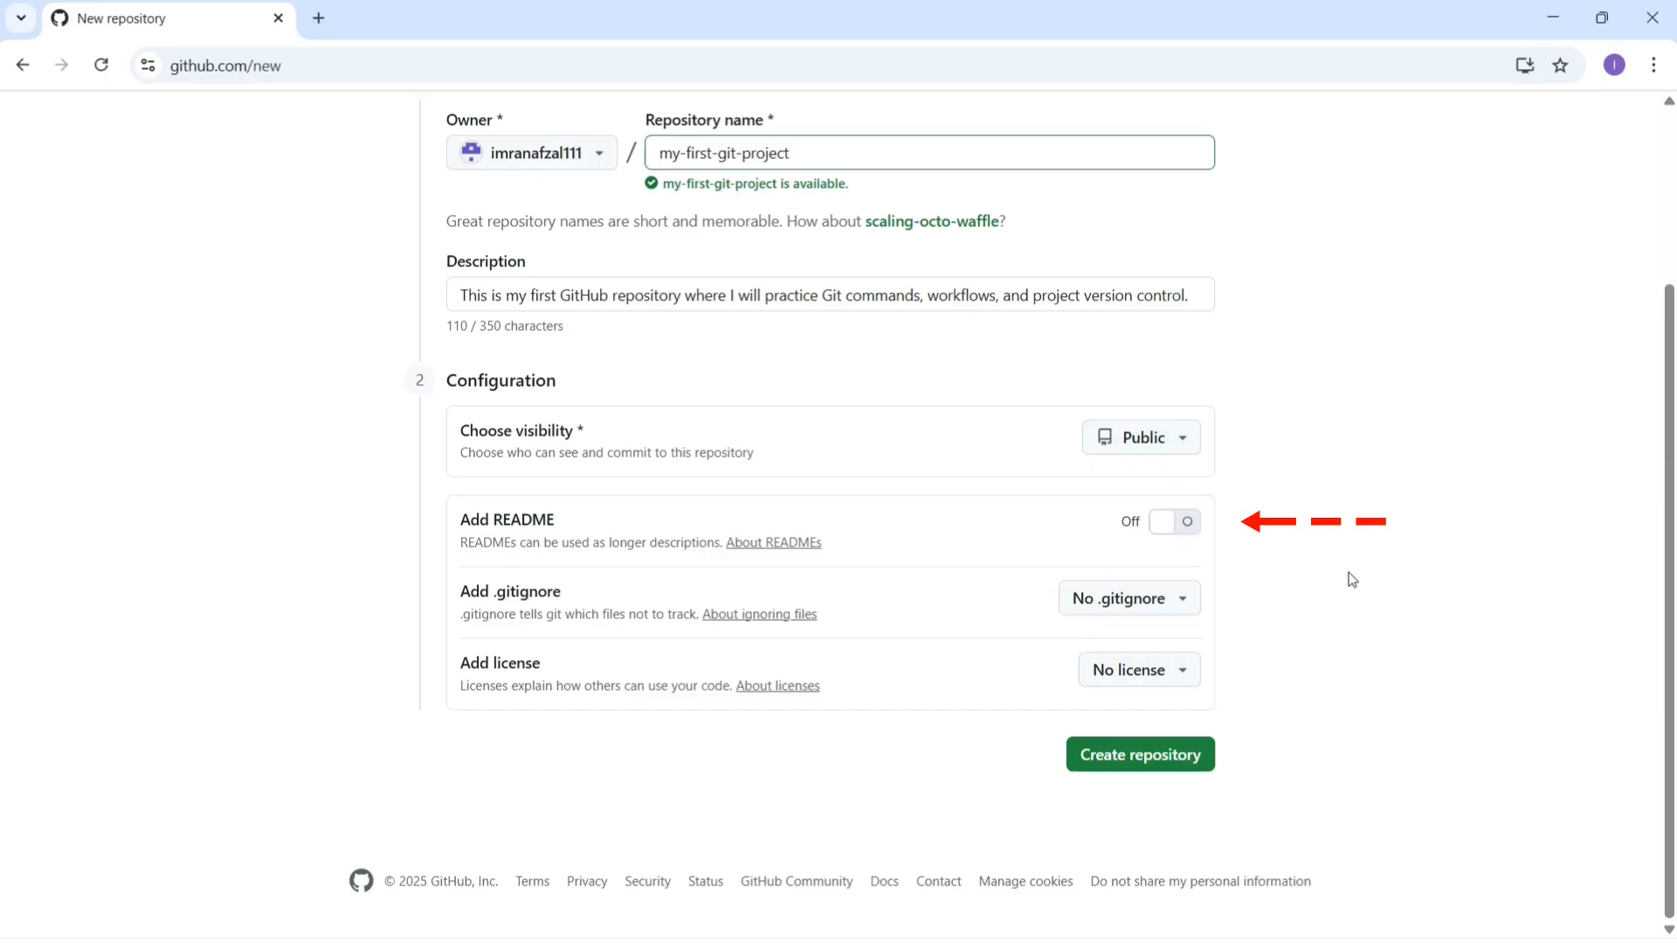
click(1183, 526)
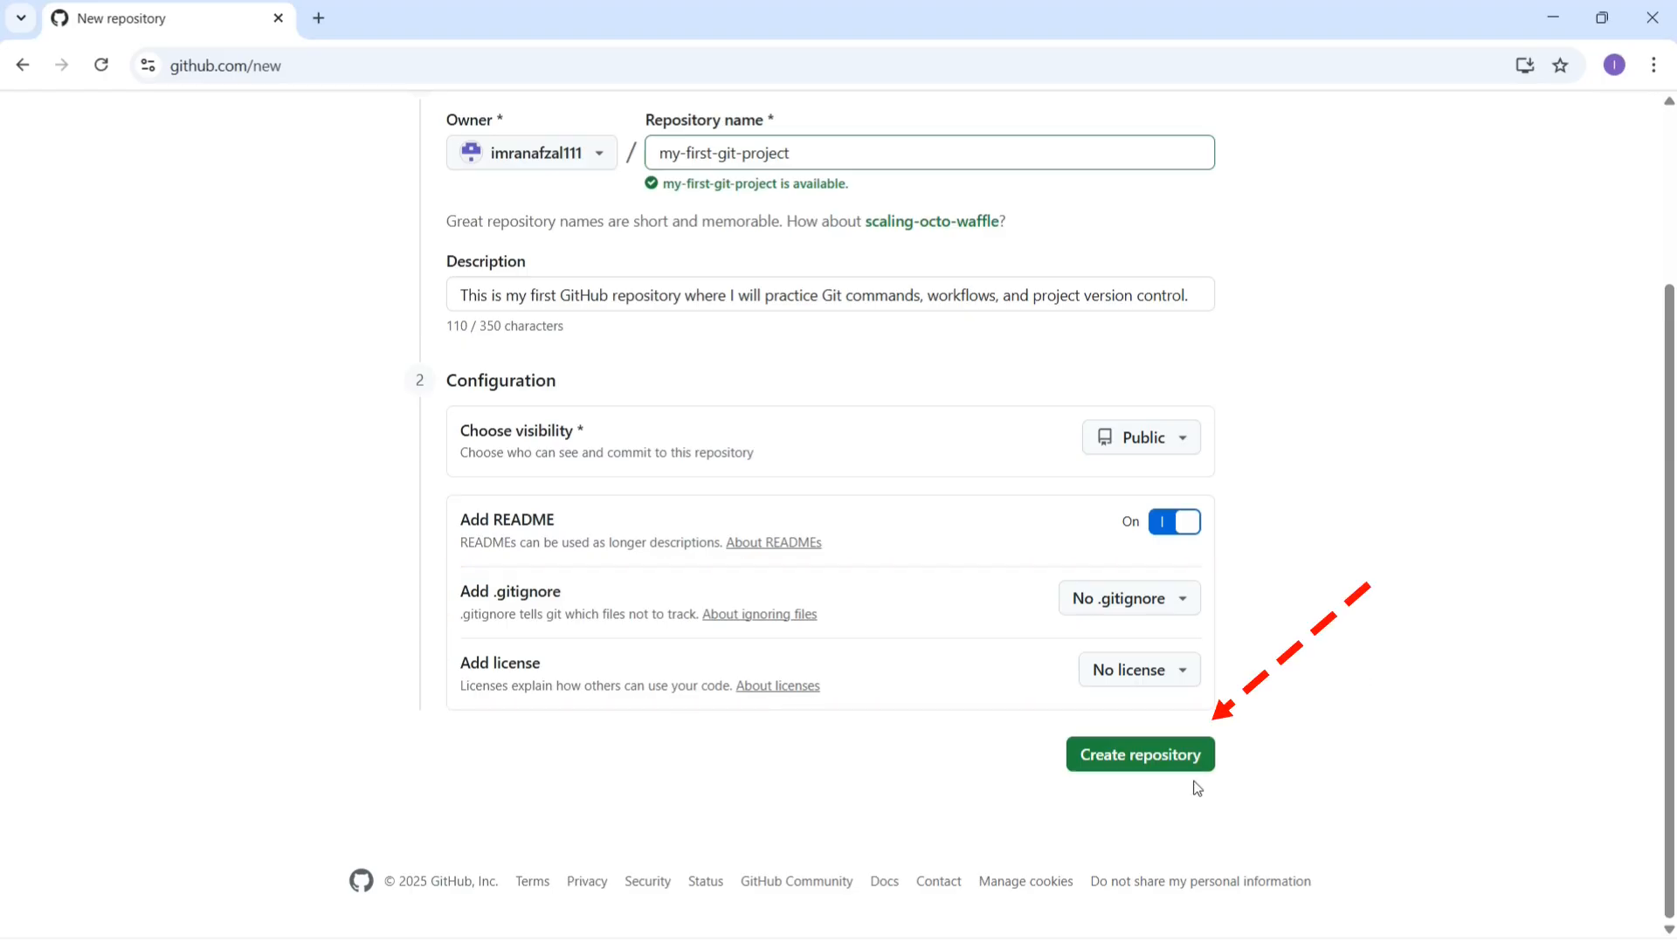
Step: Create the public my-first-git-project repository with its description and initial README.md
click(1139, 756)
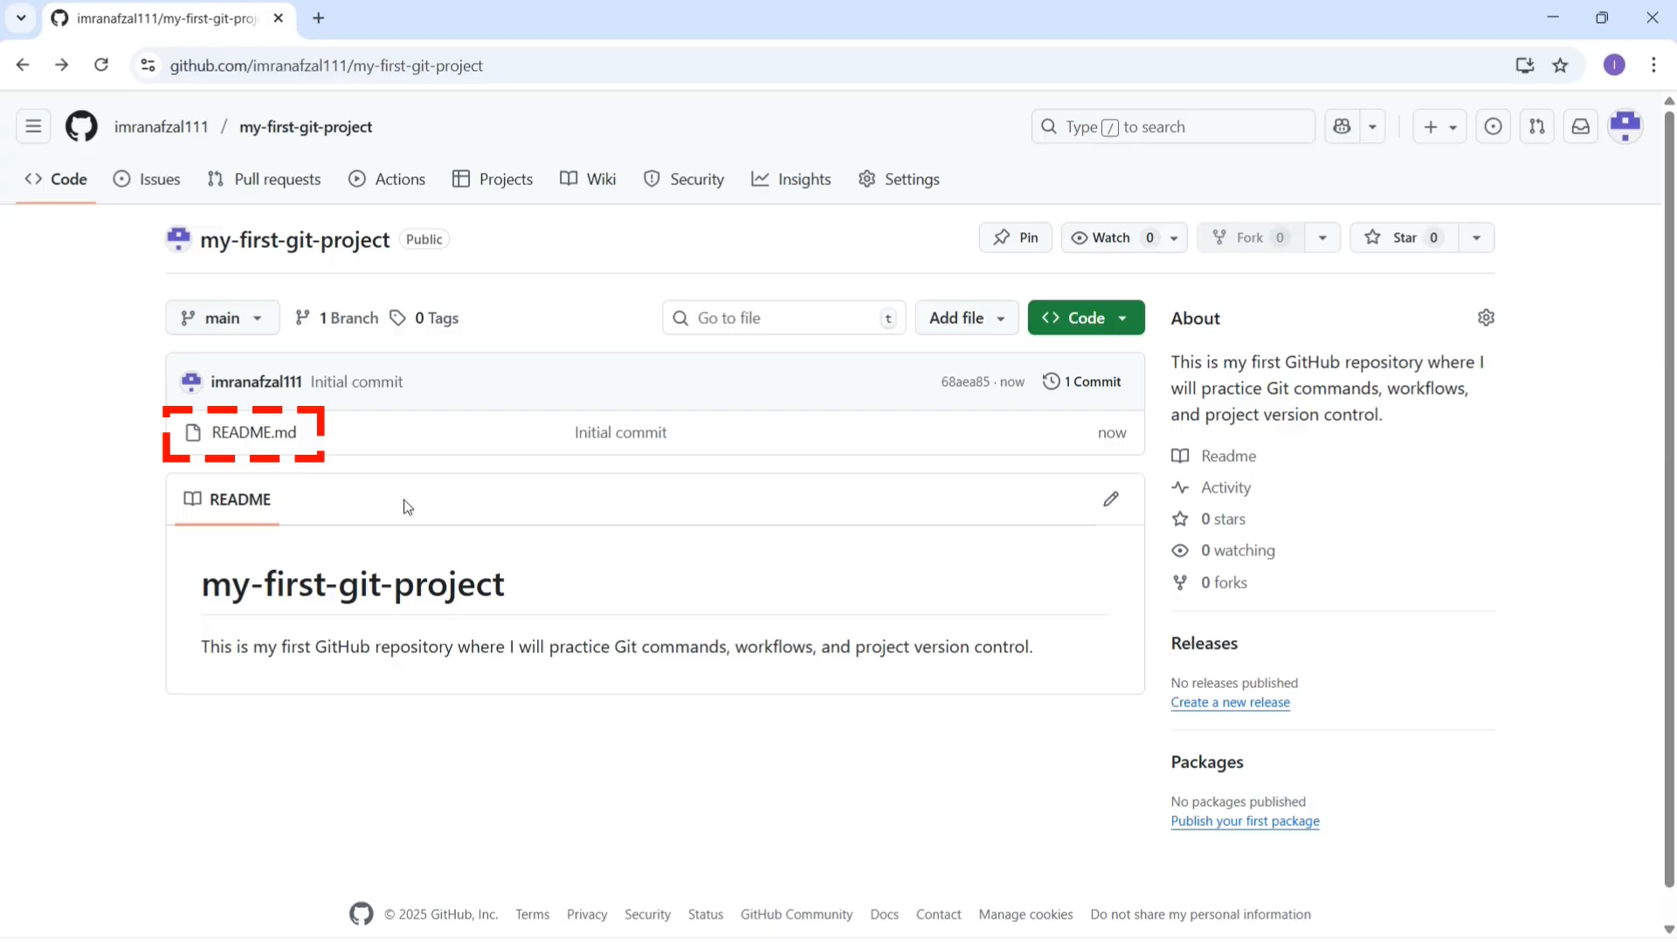
click(262, 433)
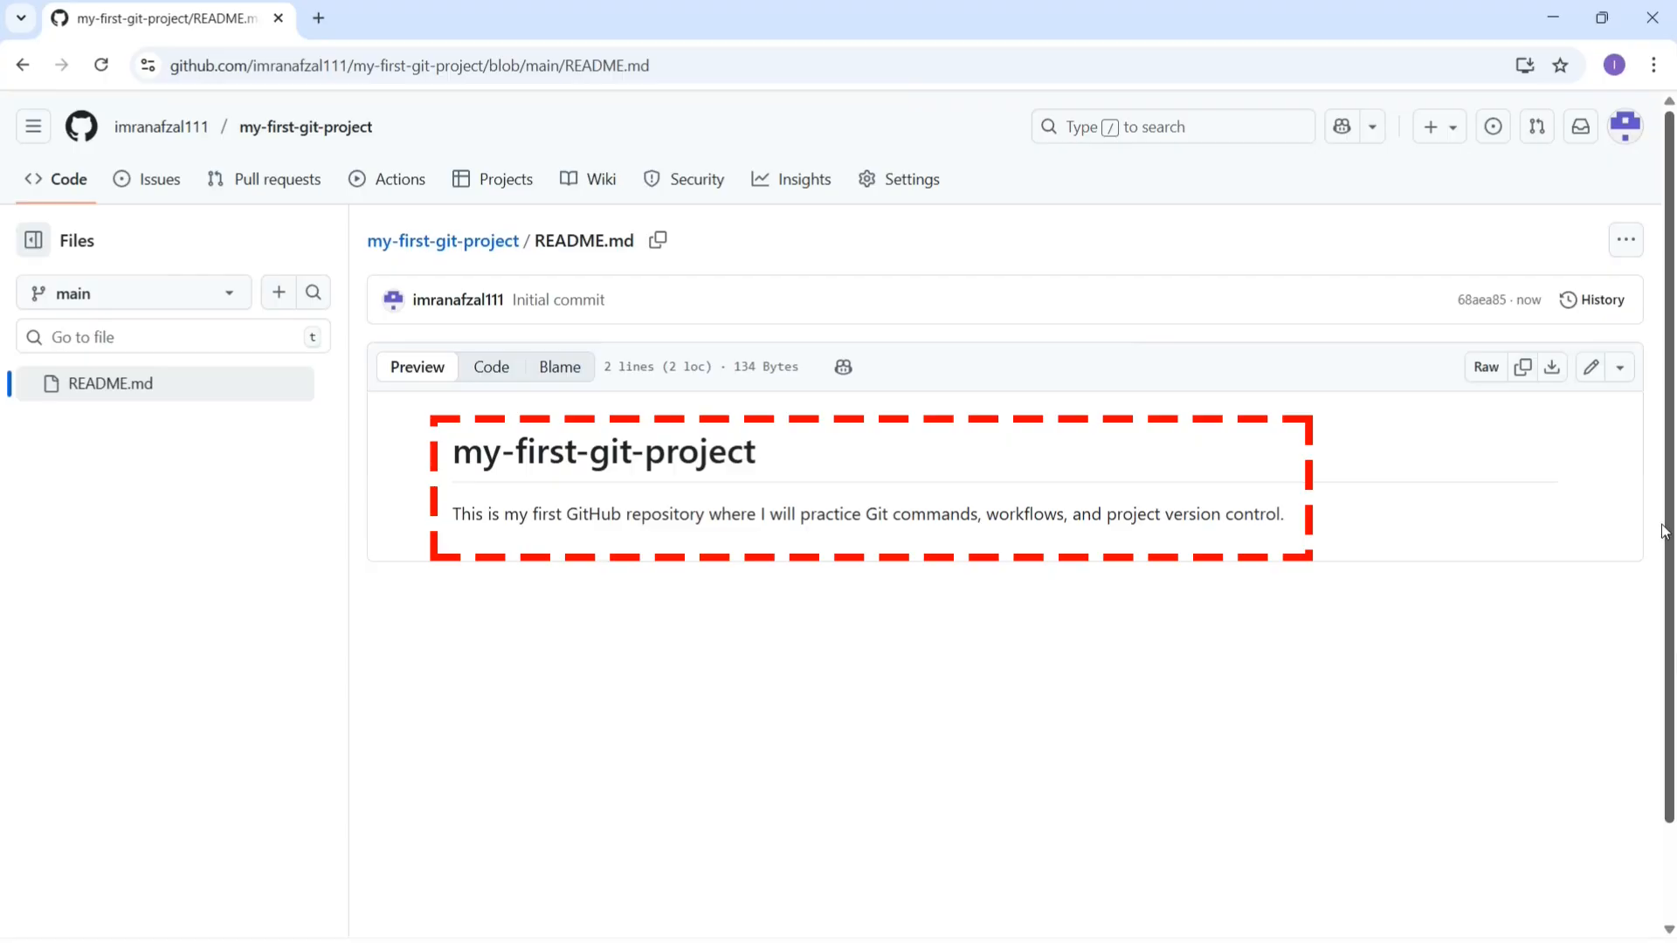
click(1591, 369)
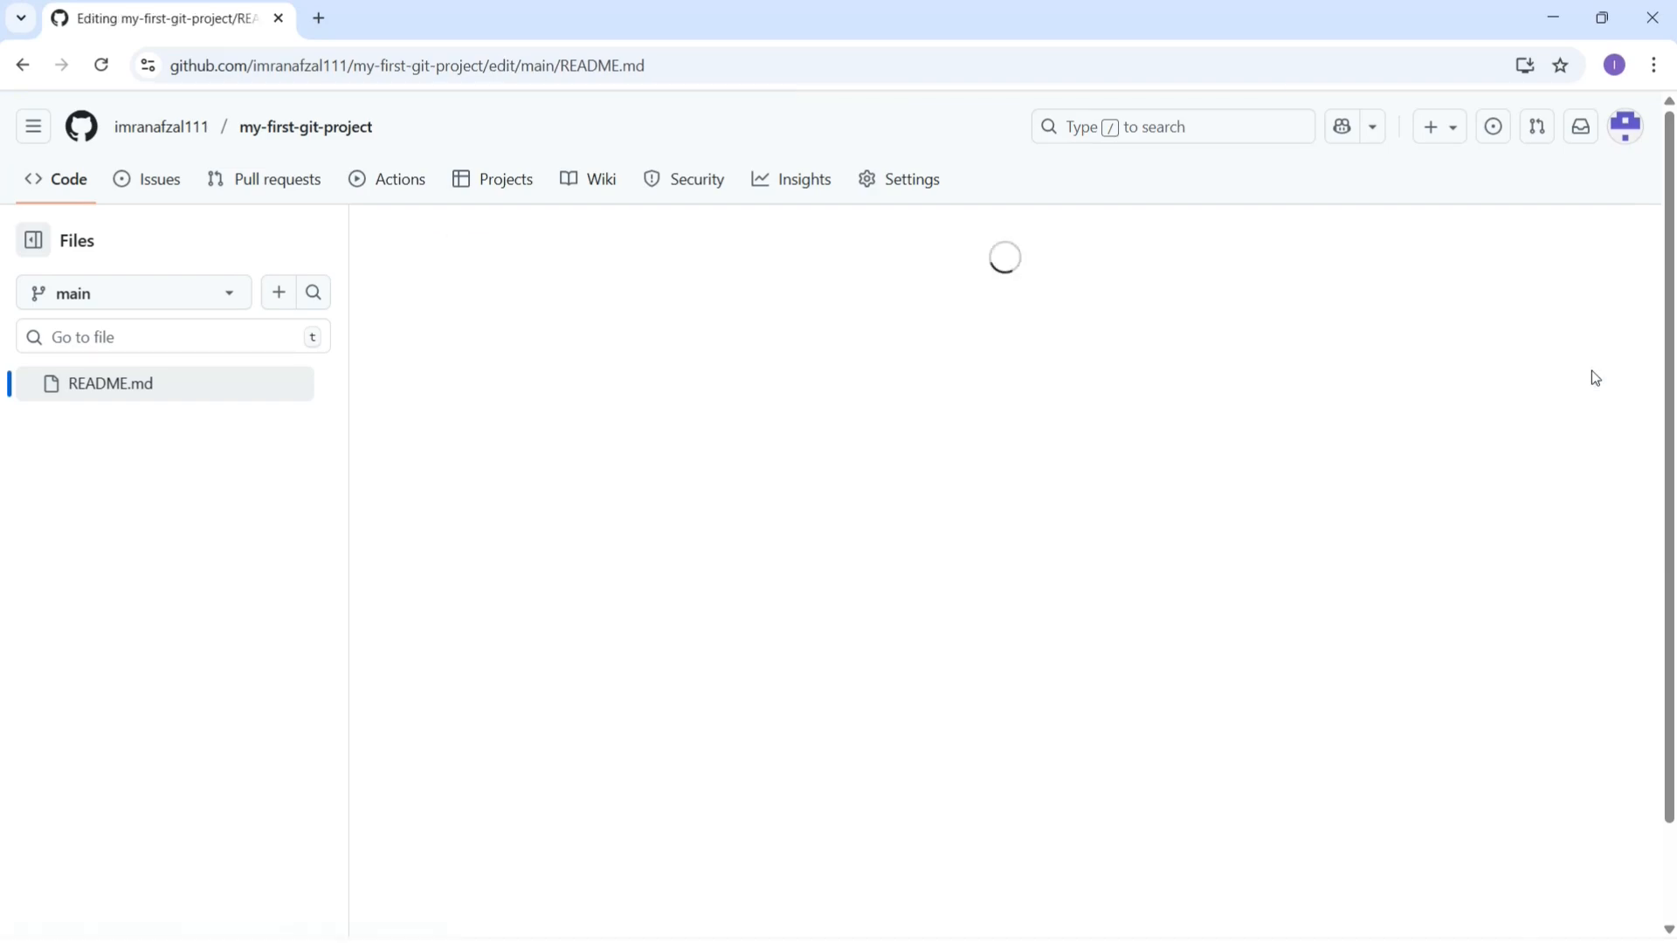